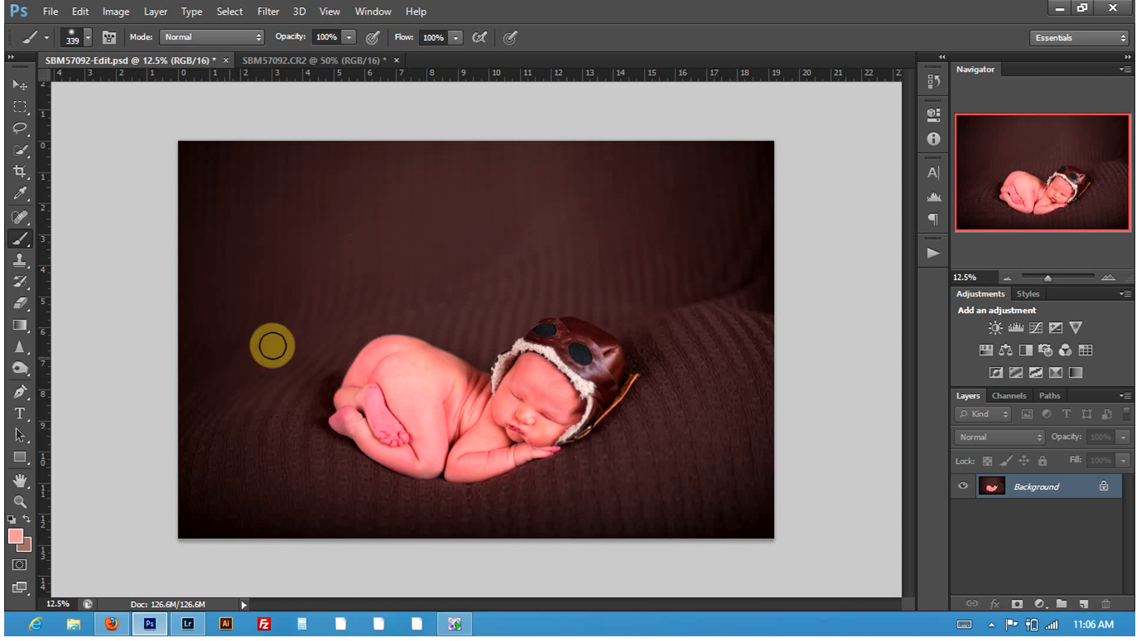
Step: Compare the SBM57092.CR2 history state with the current edit, and restore Snapshot 9
{"action": "left_click", "coordinate": [927, 86]}
{"action": "left_click_drag", "start_coordinate": [911, 212], "coordinate": [916, 120]}
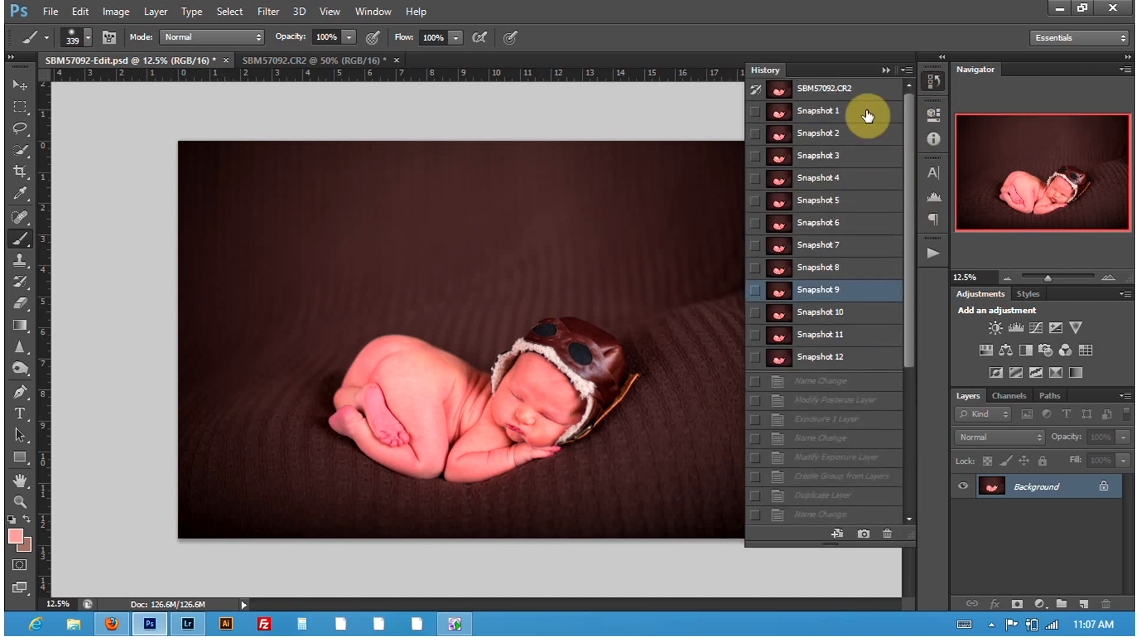
{"action": "key", "text": "ctrl+z"}
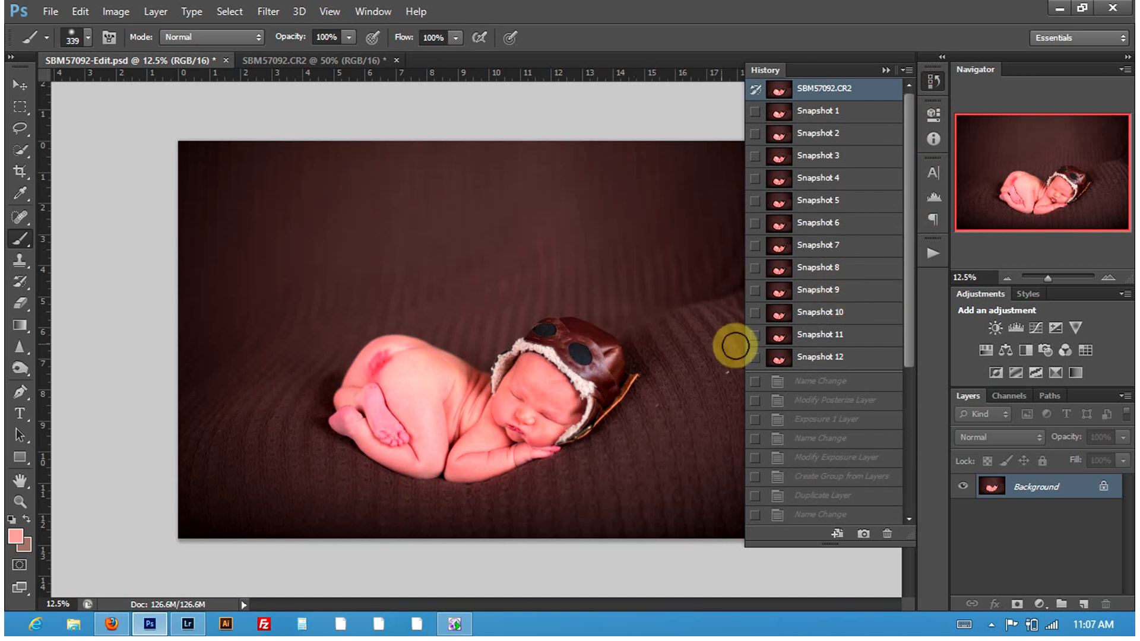
{"action": "left_click", "coordinate": [828, 292]}
{"action": "left_click", "coordinate": [884, 70]}
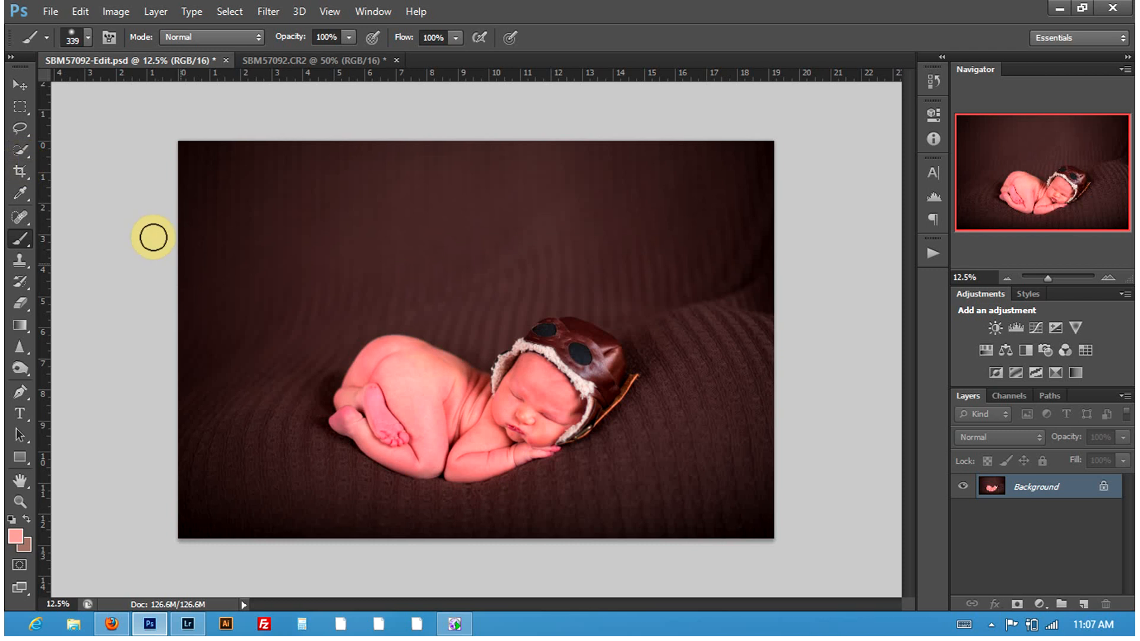
Step: Use the Quick Selection tool to select the dark blanket background all around the baby
{"action": "left_click", "coordinate": [20, 149]}
{"action": "right_click", "coordinate": [18, 150]}
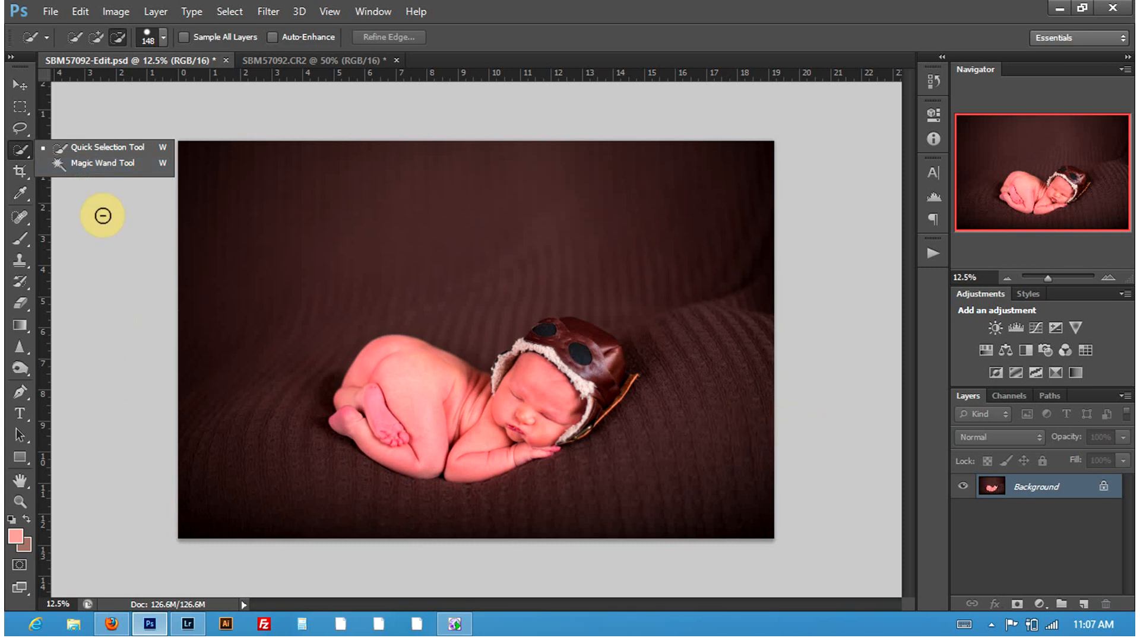
{"action": "left_click", "coordinate": [17, 130]}
{"action": "left_click", "coordinate": [19, 129]}
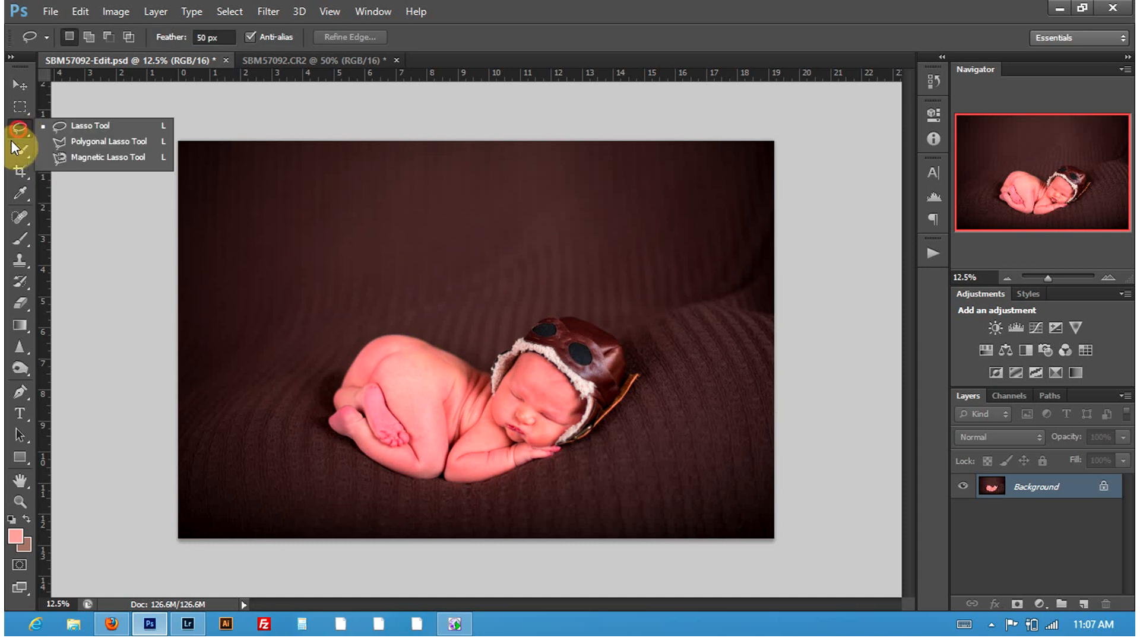
{"action": "left_click", "coordinate": [19, 152]}
{"action": "left_click", "coordinate": [21, 153]}
{"action": "left_click", "coordinate": [69, 151]}
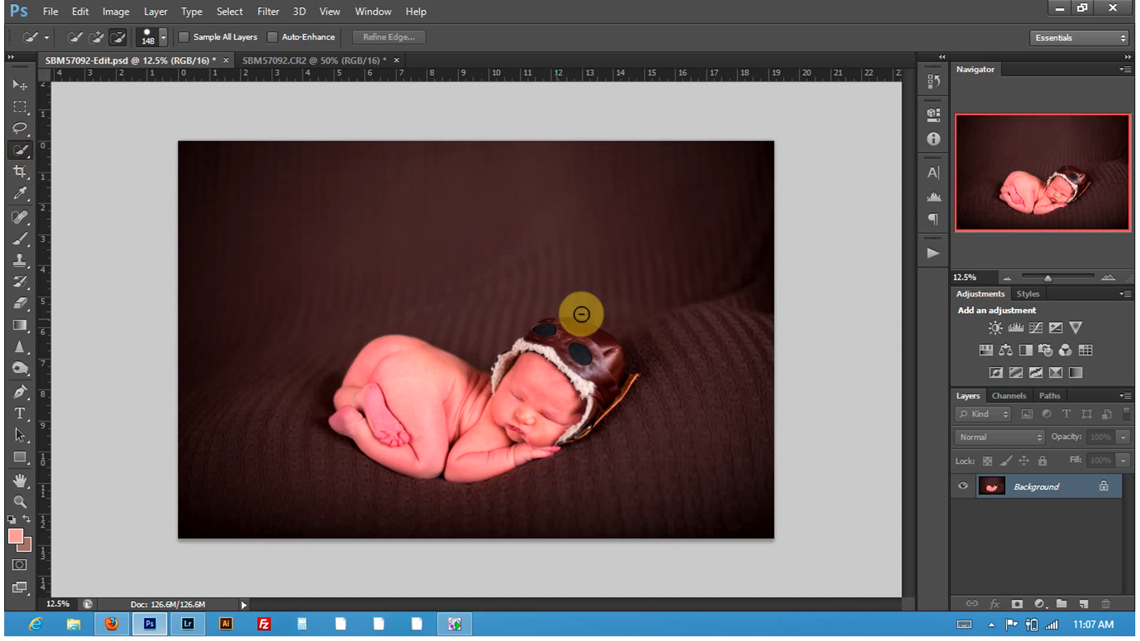
{"action": "mouse_move", "coordinate": [200, 396]}
{"action": "left_mouse_down"}
{"action": "mouse_move", "coordinate": [258, 421]}
{"action": "mouse_move", "coordinate": [302, 408]}
{"action": "mouse_move", "coordinate": [352, 317]}
{"action": "mouse_move", "coordinate": [644, 284]}
{"action": "mouse_move", "coordinate": [661, 370]}
{"action": "mouse_move", "coordinate": [698, 425]}
{"action": "mouse_move", "coordinate": [781, 422]}
{"action": "left_mouse_up"}
{"action": "mouse_move", "coordinate": [332, 393]}
{"action": "left_mouse_down"}
{"action": "mouse_move", "coordinate": [262, 447]}
{"action": "mouse_move", "coordinate": [262, 433]}
{"action": "mouse_move", "coordinate": [515, 290]}
{"action": "mouse_move", "coordinate": [650, 284]}
{"action": "mouse_move", "coordinate": [599, 372]}
{"action": "mouse_move", "coordinate": [565, 350]}
{"action": "mouse_move", "coordinate": [529, 351]}
{"action": "mouse_move", "coordinate": [647, 343]}
{"action": "mouse_move", "coordinate": [614, 401]}
{"action": "left_mouse_up"}
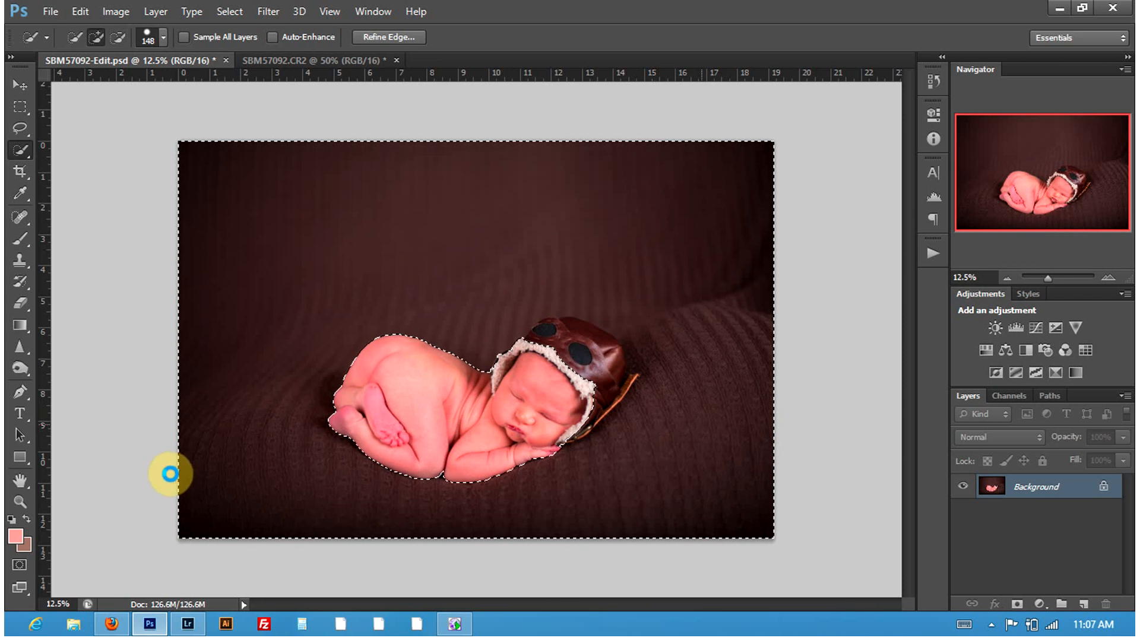
Step: Subtract the foreground blanket, the baby's lower body and the leather hat from the selection
{"action": "left_click", "coordinate": [350, 453]}
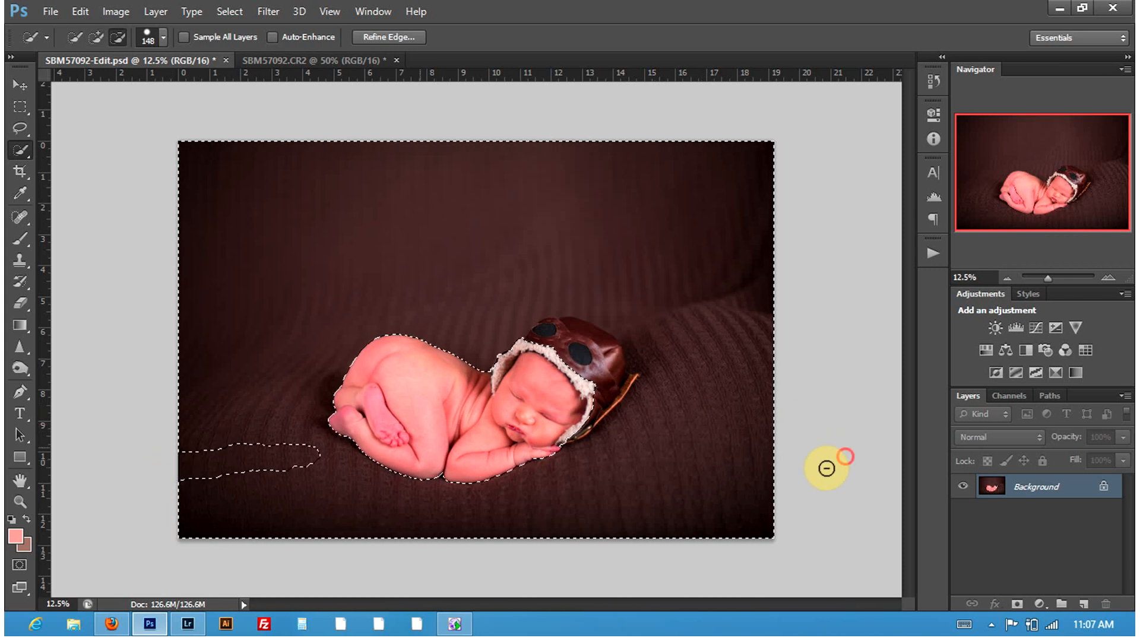
{"action": "left_click_drag", "start_coordinate": [426, 486], "coordinate": [427, 438]}
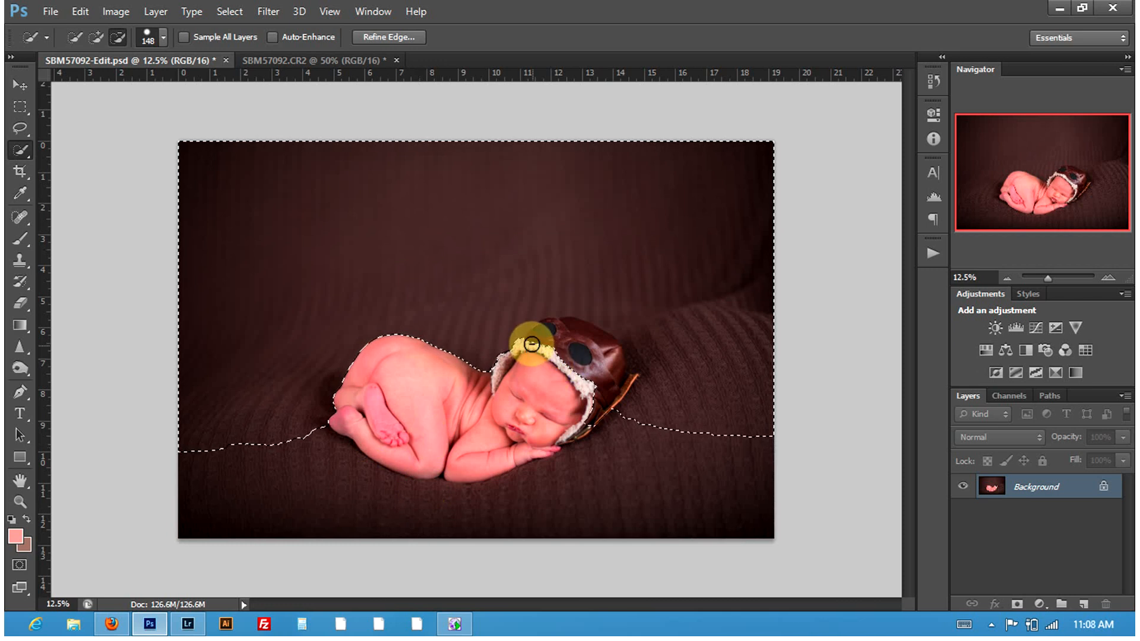
{"action": "left_click_drag", "start_coordinate": [605, 350], "coordinate": [613, 379]}
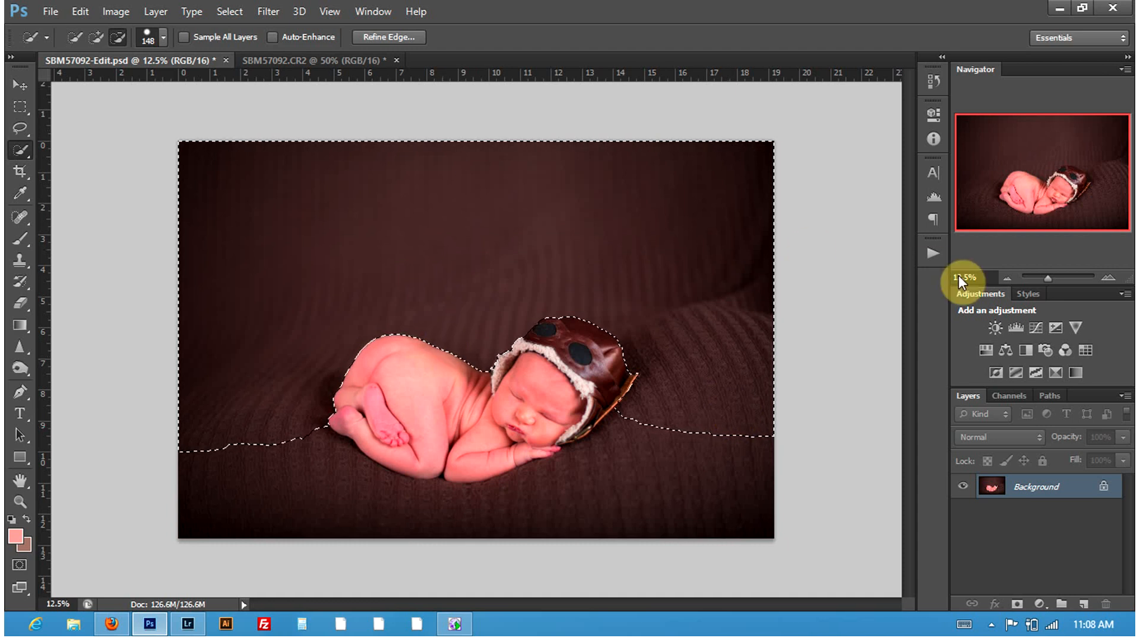
Step: Select the Background Fade/Smoother action without playing it, and restore Snapshot 10 from the history
{"action": "left_click", "coordinate": [933, 254]}
{"action": "left_click", "coordinate": [837, 163]}
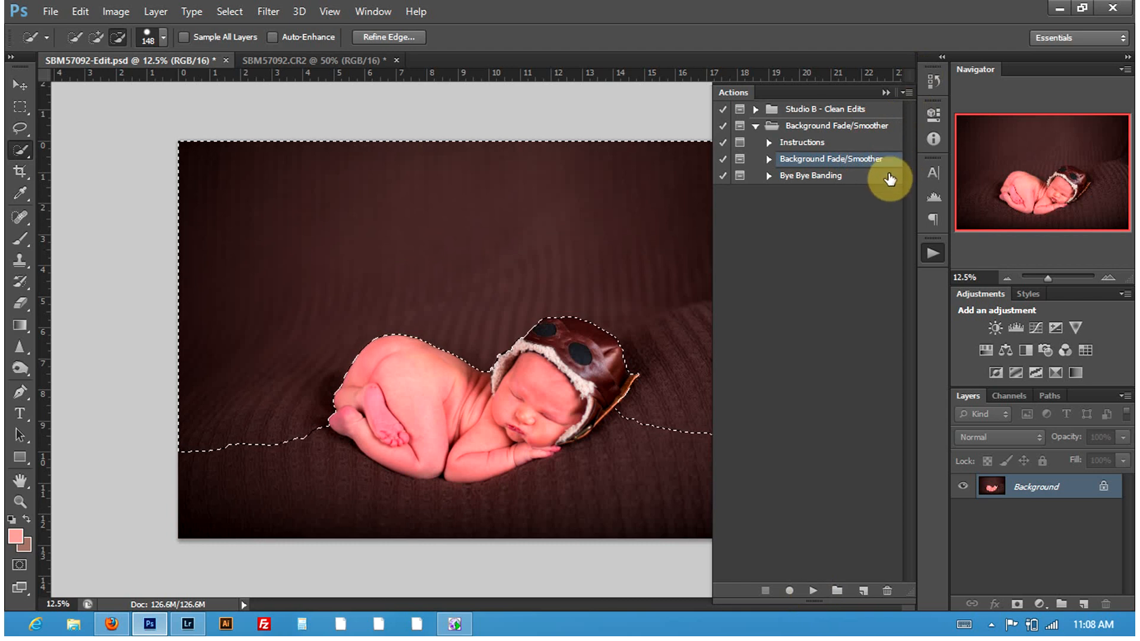
{"action": "left_click", "coordinate": [930, 83]}
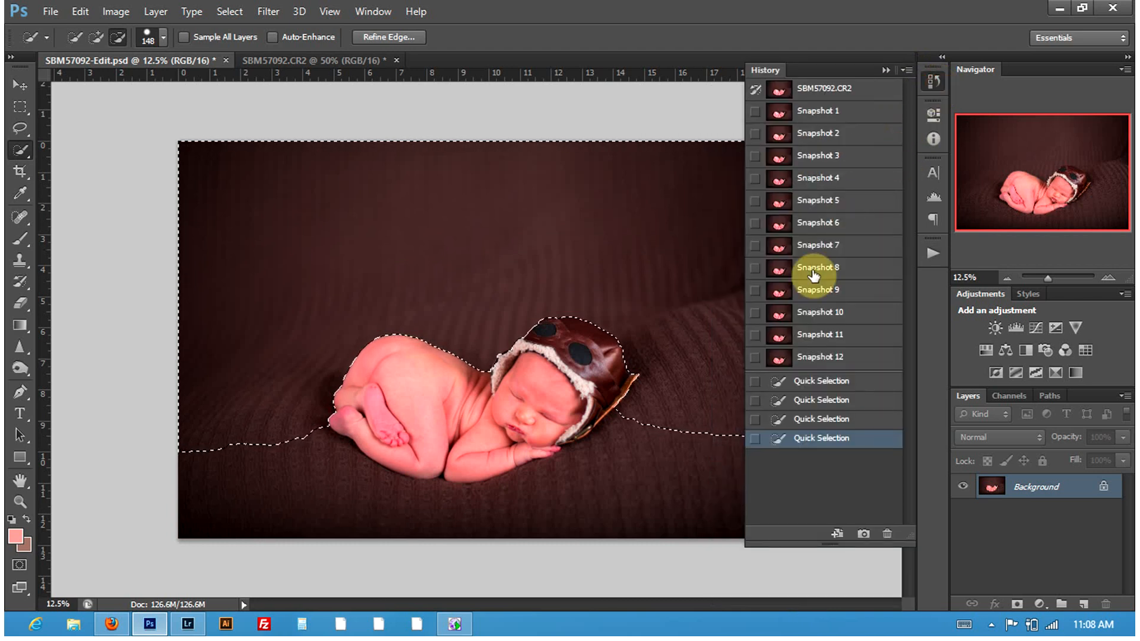
{"action": "left_click", "coordinate": [841, 312]}
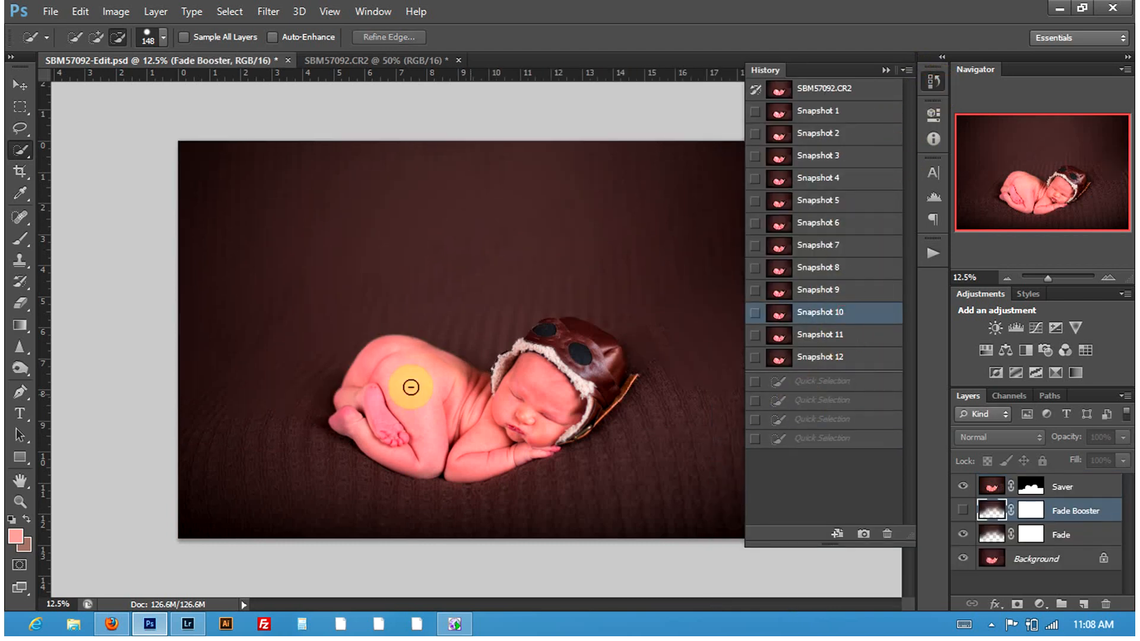
{"action": "left_click", "coordinate": [886, 68]}
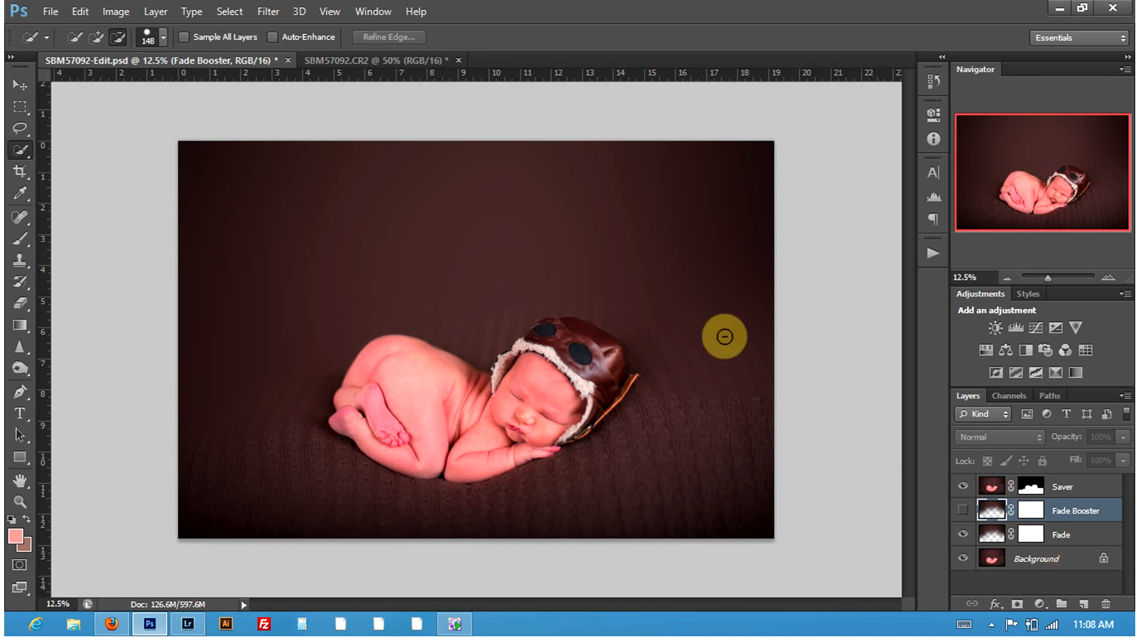
Step: Paint black on the Fade layer's mask with a 1412 px brush over the blanket in the image's lower left and lower right
{"action": "left_click", "coordinate": [1029, 534]}
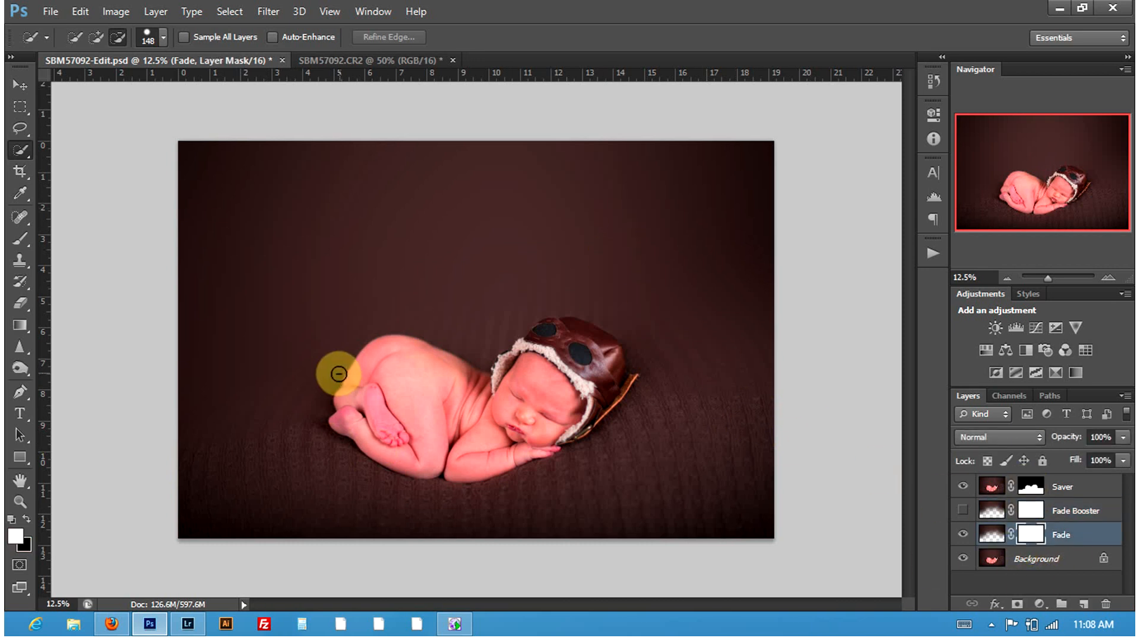
{"action": "key", "text": "b"}
{"action": "left_click_drag", "start_coordinate": [330, 375], "coordinate": [374, 380]}
{"action": "key", "text": "x"}
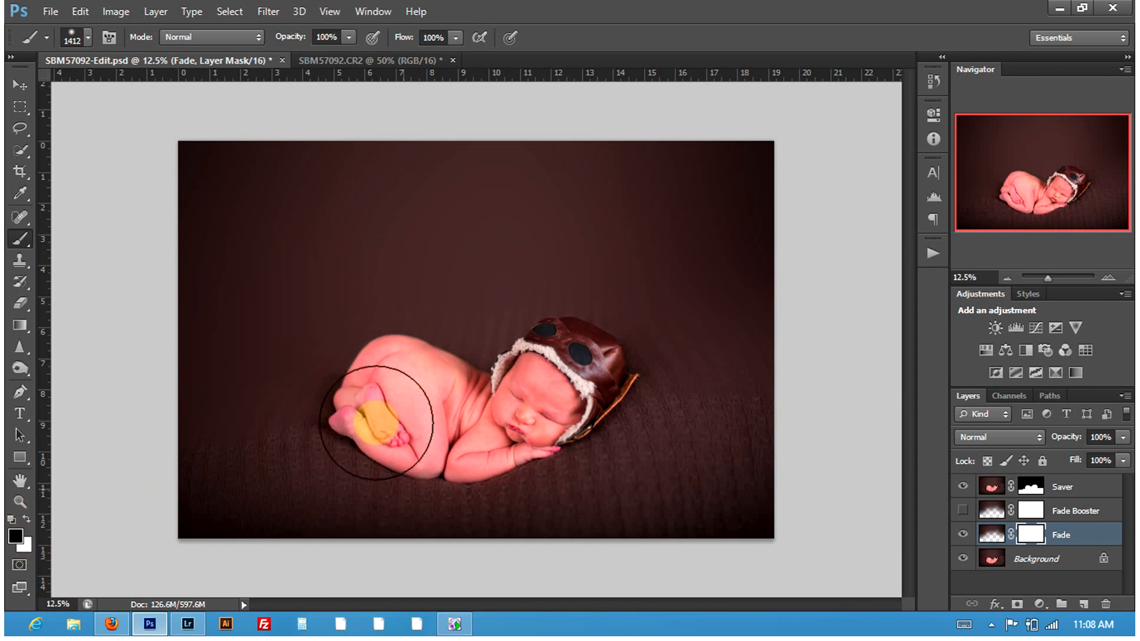
{"action": "mouse_move", "coordinate": [291, 495]}
{"action": "left_mouse_down"}
{"action": "mouse_move", "coordinate": [153, 522]}
{"action": "mouse_move", "coordinate": [216, 598]}
{"action": "mouse_move", "coordinate": [390, 486]}
{"action": "mouse_move", "coordinate": [171, 519]}
{"action": "left_mouse_up"}
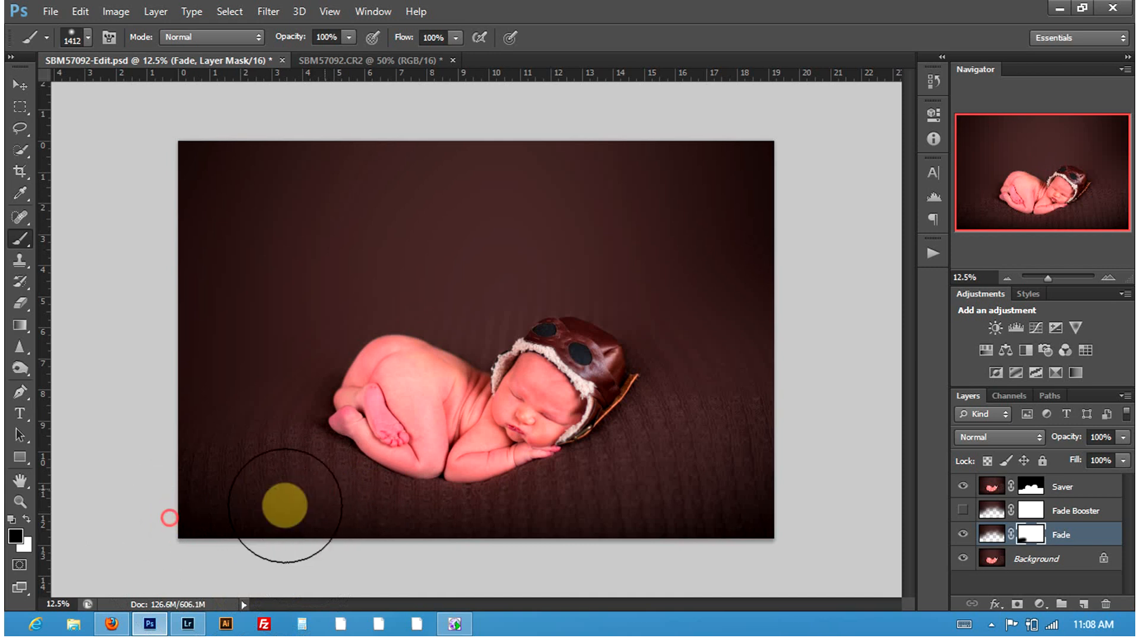
{"action": "left_click", "coordinate": [651, 454]}
{"action": "mouse_move", "coordinate": [650, 454]}
{"action": "left_mouse_down"}
{"action": "mouse_move", "coordinate": [809, 471]}
{"action": "mouse_move", "coordinate": [784, 520]}
{"action": "mouse_move", "coordinate": [593, 557]}
{"action": "left_mouse_up"}
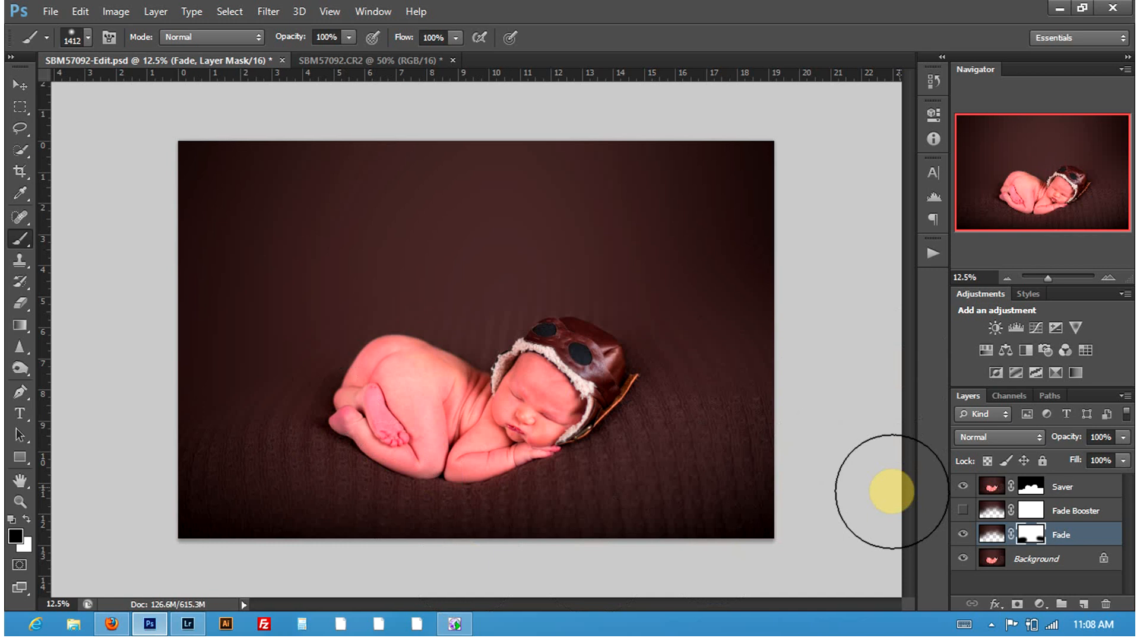
{"action": "left_click_drag", "start_coordinate": [673, 456], "coordinate": [789, 465]}
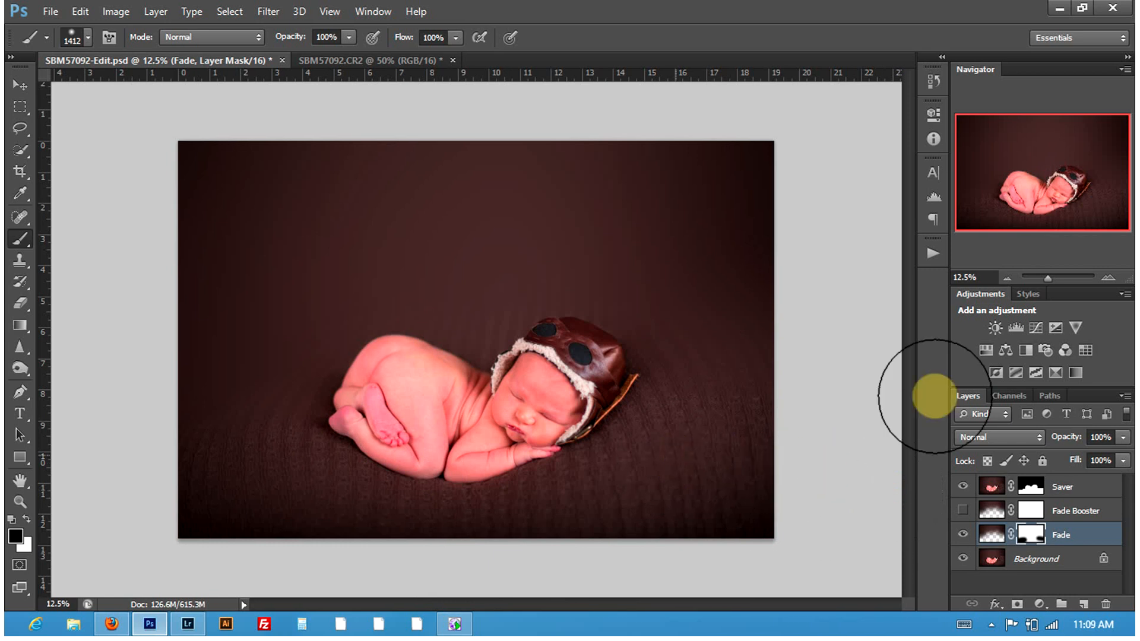
Step: Paint black on the Saver layer's mask over the blanket just beside the hat's strap
{"action": "left_click", "coordinate": [1033, 487]}
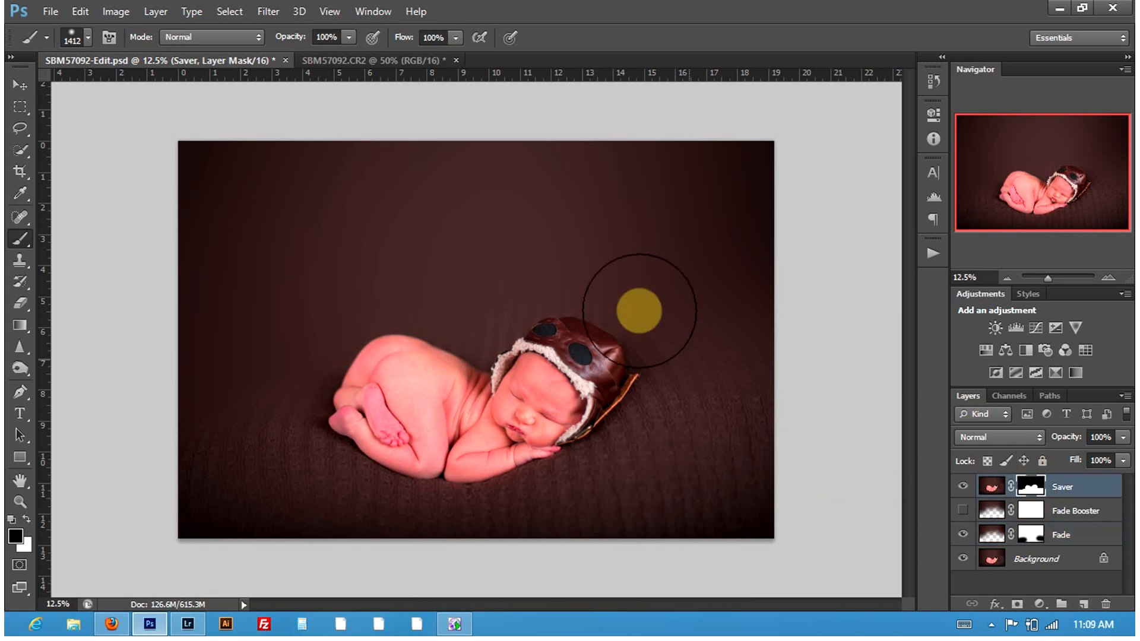
{"action": "left_click_drag", "start_coordinate": [648, 455], "coordinate": [651, 450]}
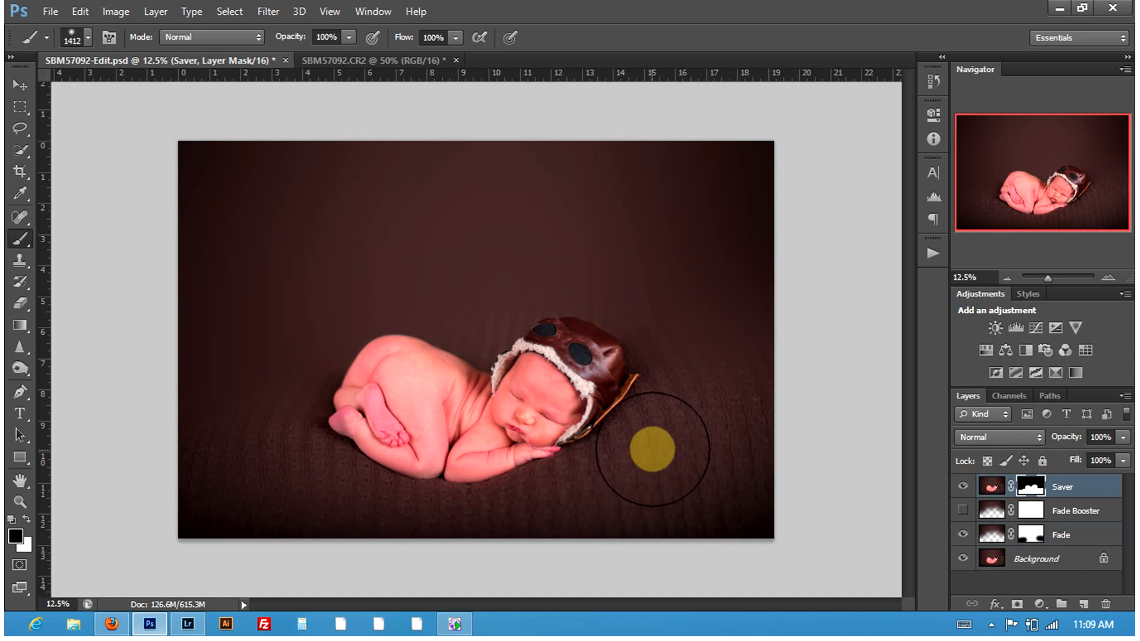
{"action": "key", "text": "z"}
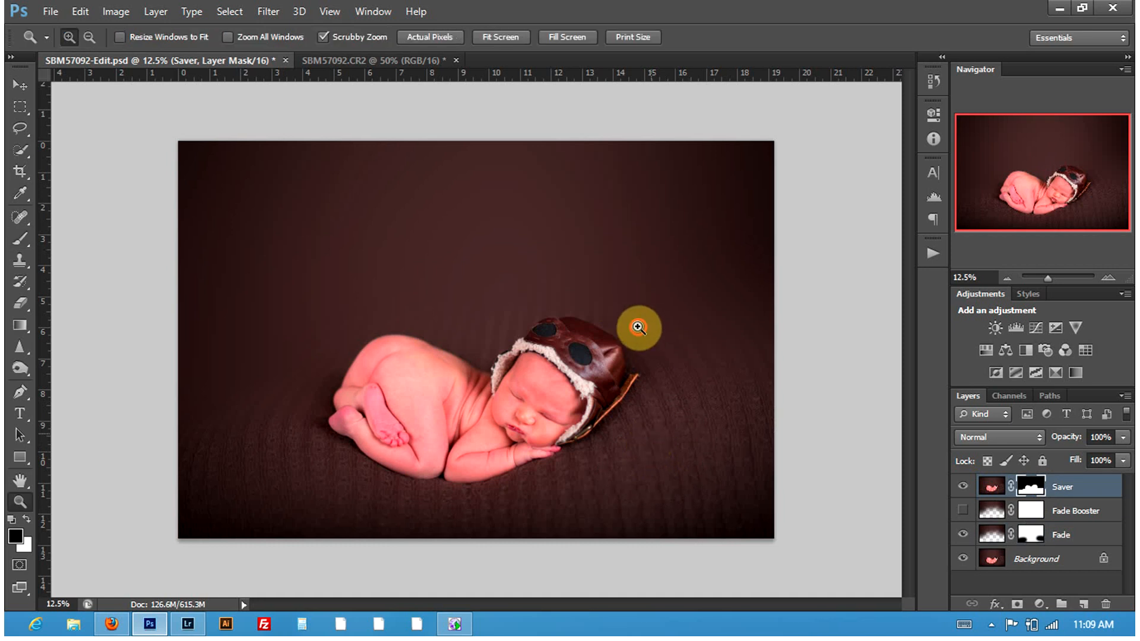
{"action": "key", "text": "b"}
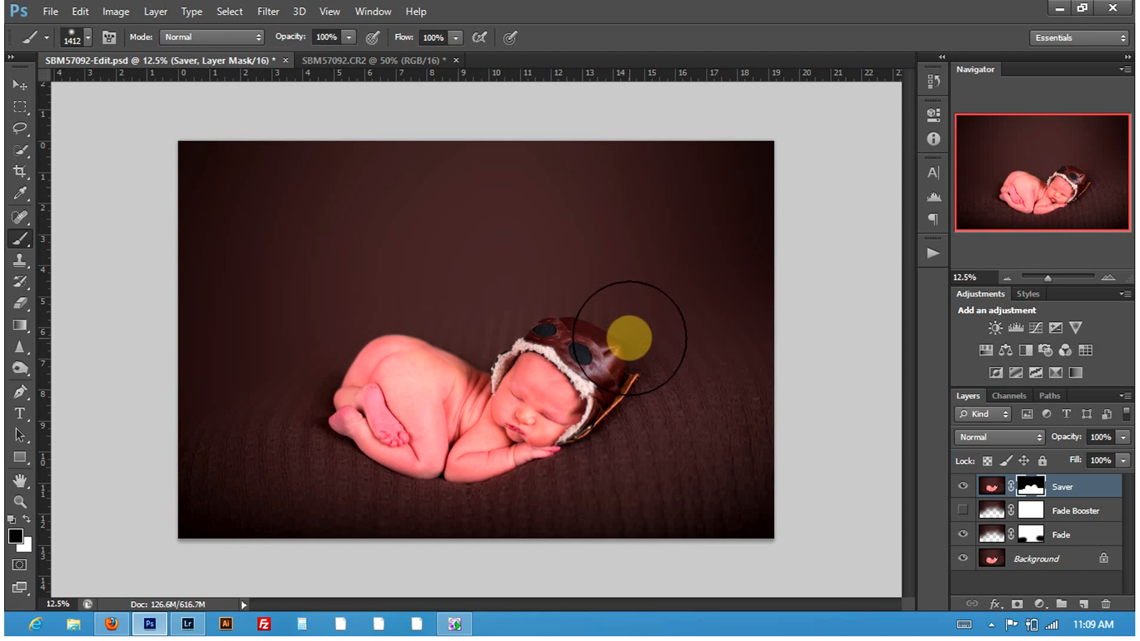
Step: Set the brush size to 77 px for refining the Saver mask along the hat's upper edge
{"action": "key", "text": "z"}
{"action": "left_click", "coordinate": [626, 307]}
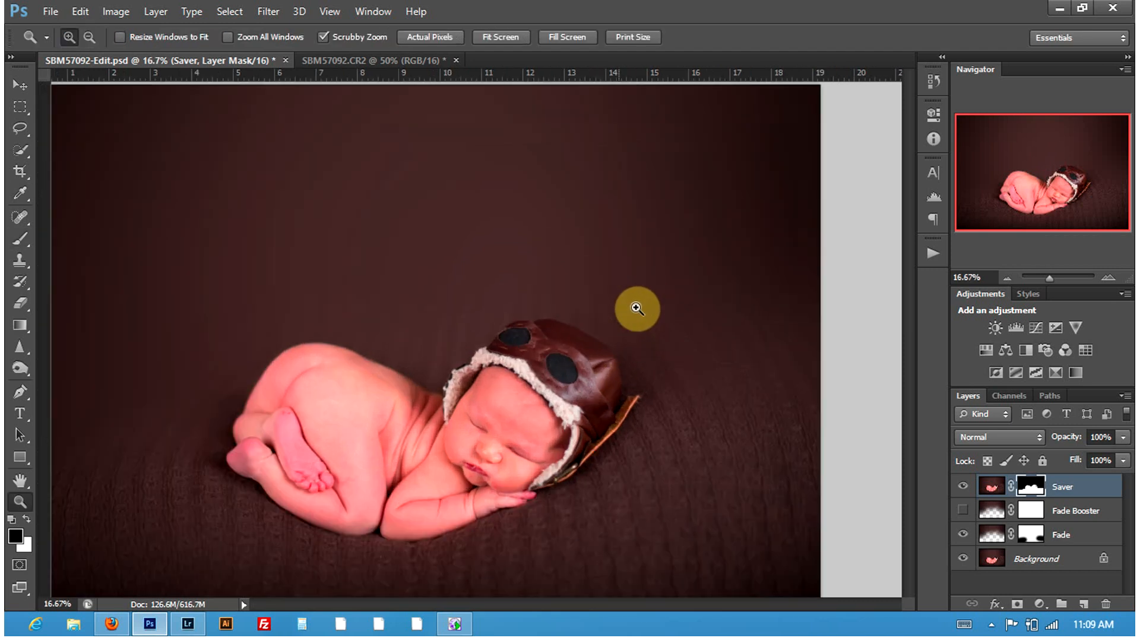
{"action": "left_click", "coordinate": [590, 313]}
{"action": "left_click", "coordinate": [584, 315]}
{"action": "left_click", "coordinate": [599, 320]}
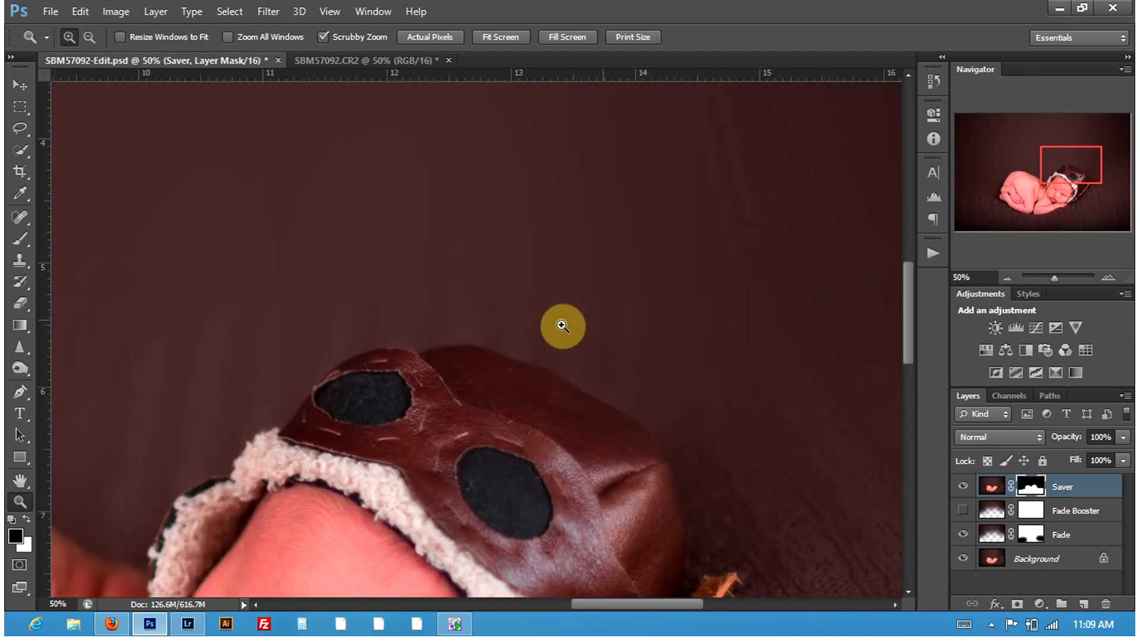
{"action": "key", "text": "b"}
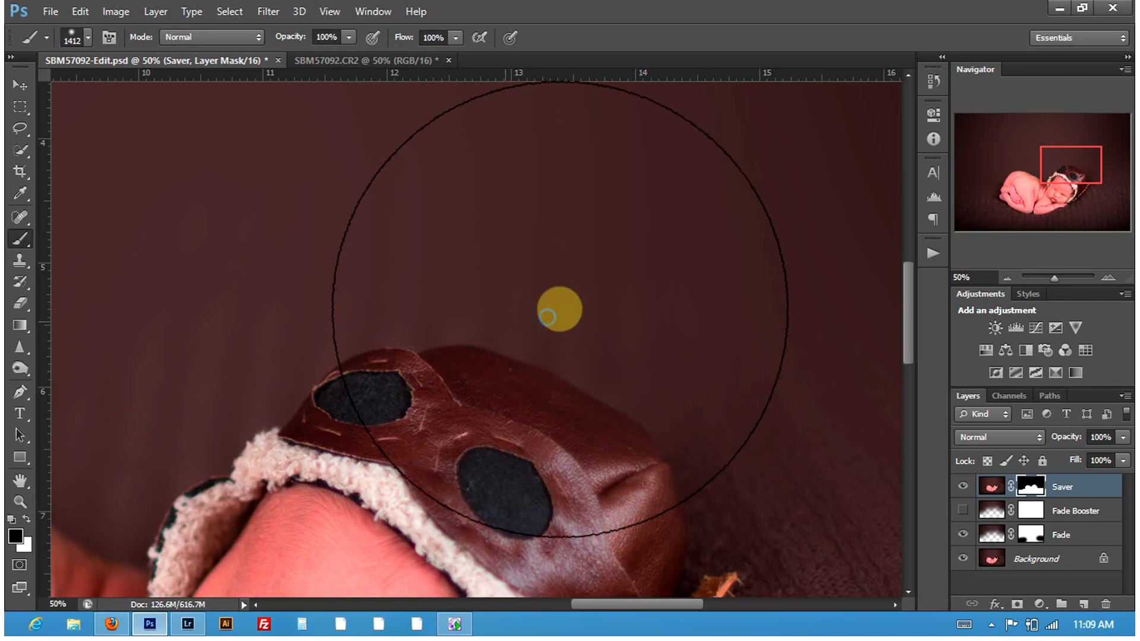
{"action": "right_click", "coordinate": [499, 338]}
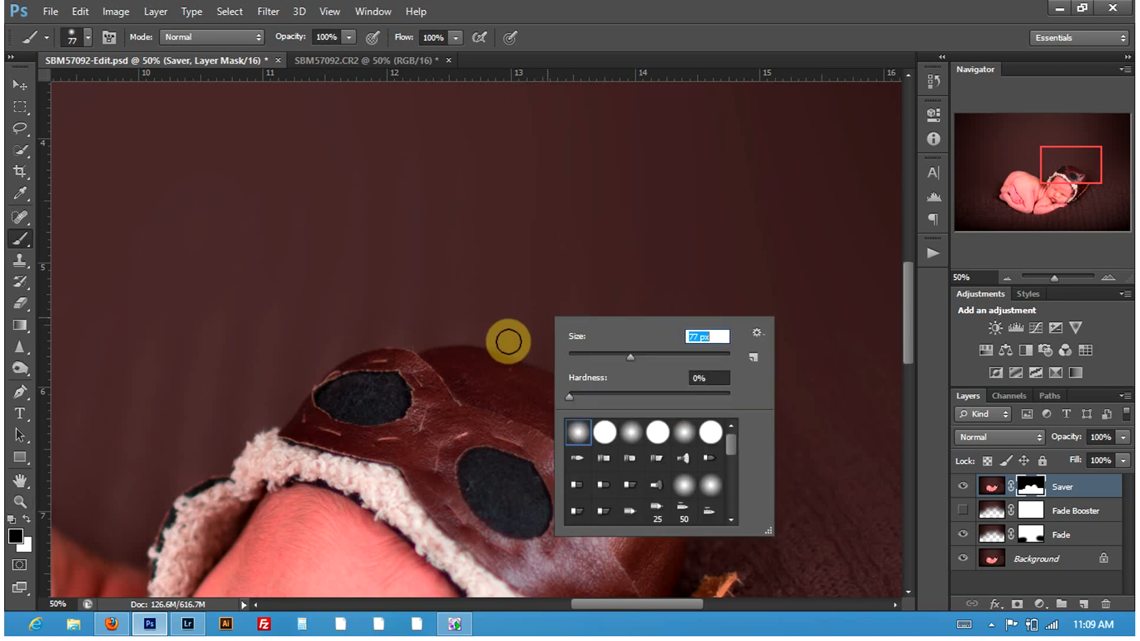
{"action": "left_click", "coordinate": [518, 343]}
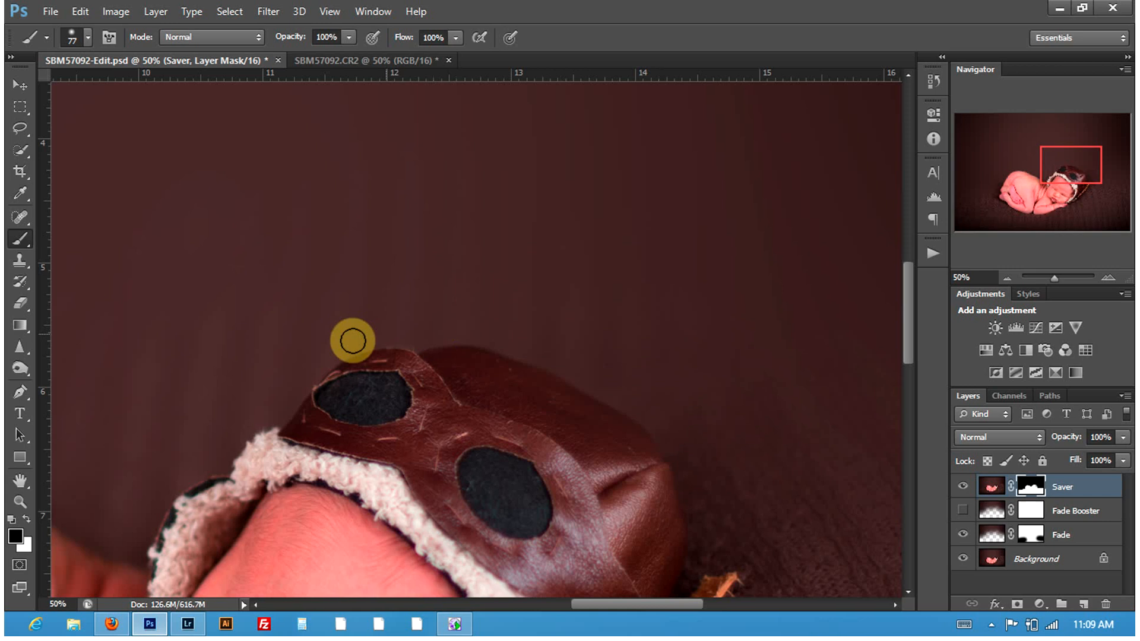
{"action": "key", "text": "ctrl+minus"}
{"action": "key", "text": "ctrl+minus"}
{"action": "key", "text": "ctrl+minus"}
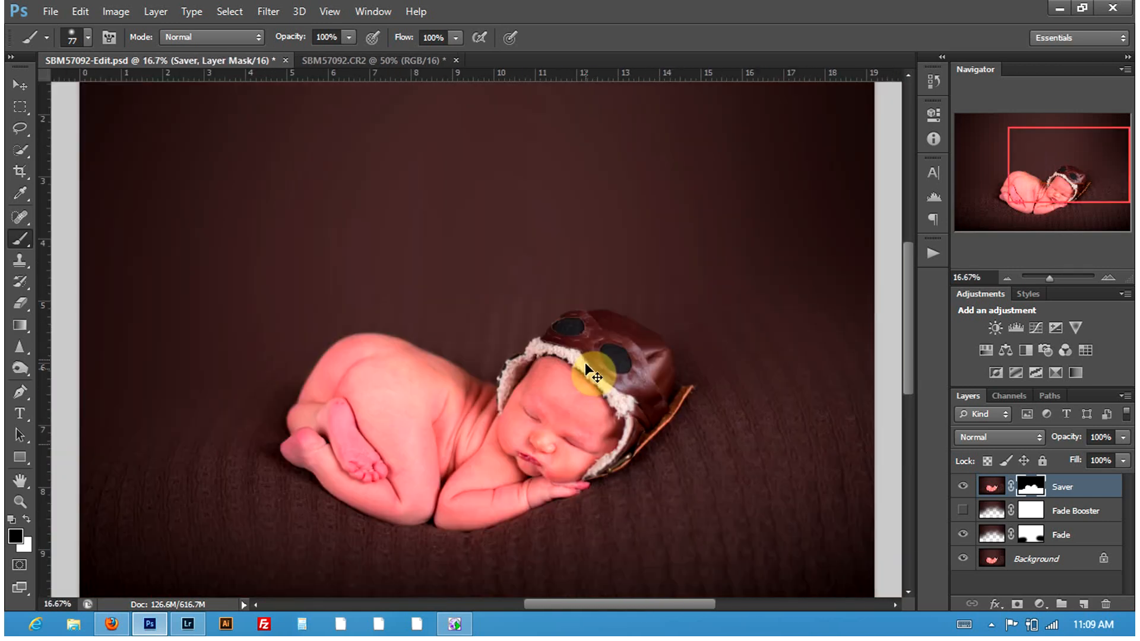
{"action": "key", "text": "ctrl+minus"}
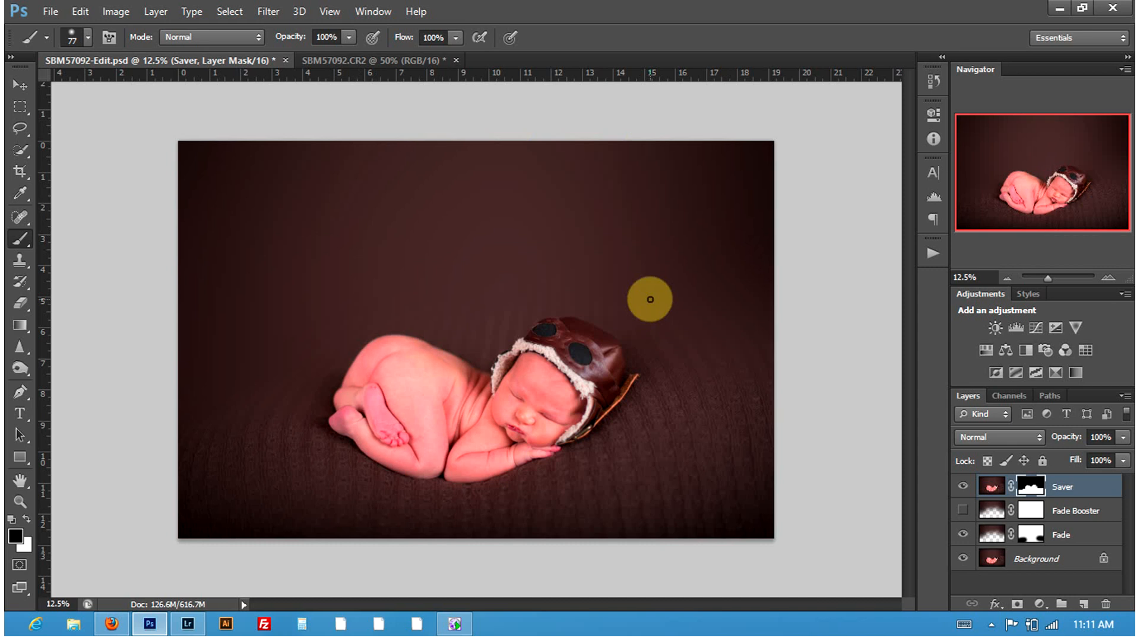
Step: Flatten all layers of the edited photo into a single Background layer
{"action": "key", "text": "ctrl+n"}
{"action": "key", "text": "Return"}
{"action": "key", "text": "ctrl+shift+e"}
{"action": "left_click", "coordinate": [493, 239]}
Step: Run the Bye Bye Banding action on the flattened photo
{"action": "left_click", "coordinate": [933, 255]}
{"action": "left_click", "coordinate": [821, 175]}
{"action": "left_click", "coordinate": [812, 591]}
{"action": "left_click", "coordinate": [886, 94]}
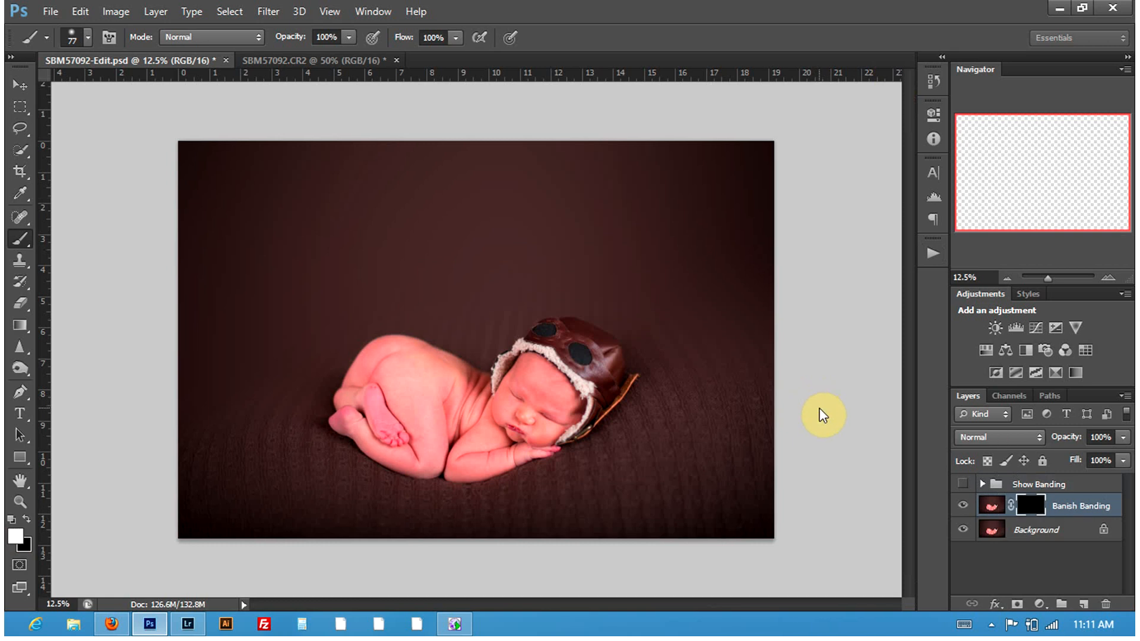
{"action": "left_click", "coordinate": [606, 258]}
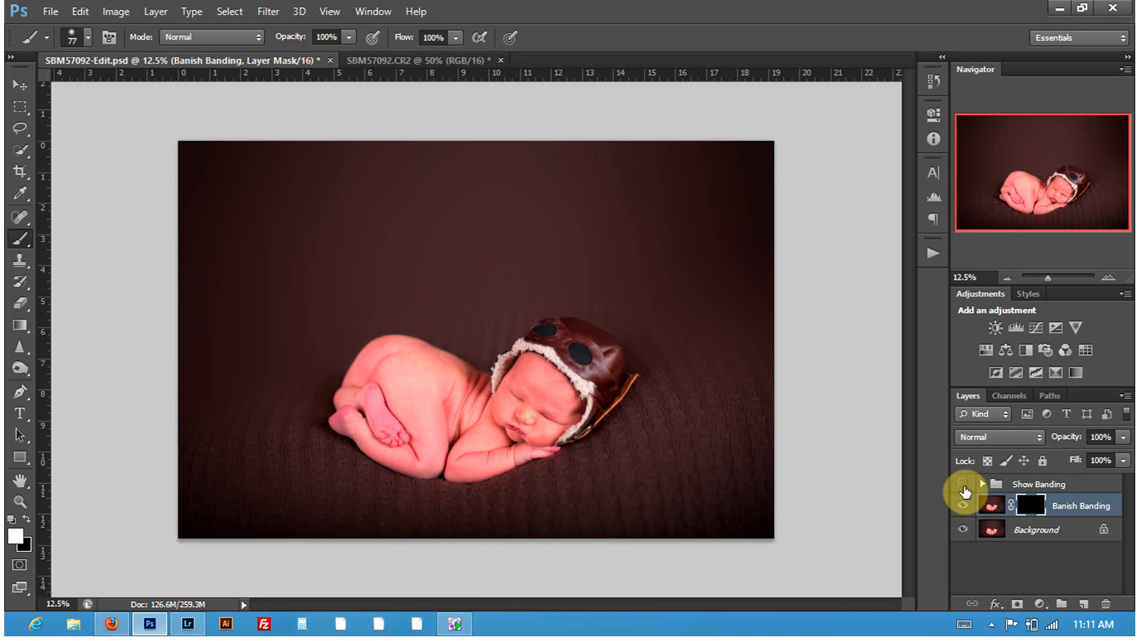
Step: Make the Show Banding group visible and paint white on the Banish Banding mask with a 504 px brush, just above the baby
{"action": "left_click", "coordinate": [962, 485]}
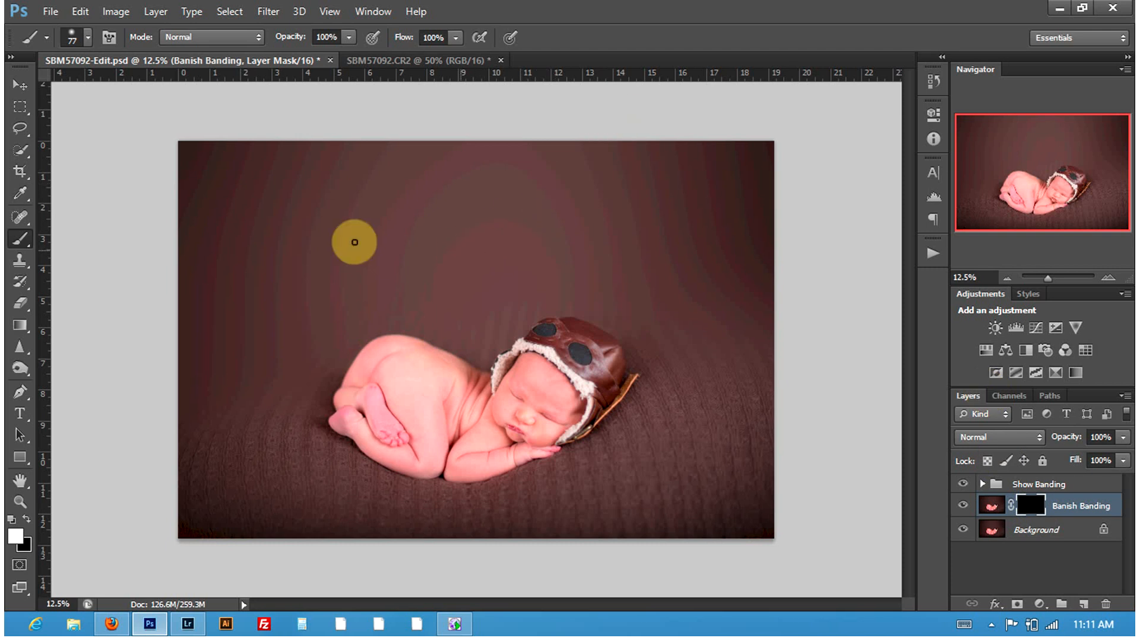
{"action": "right_click", "coordinate": [350, 222]}
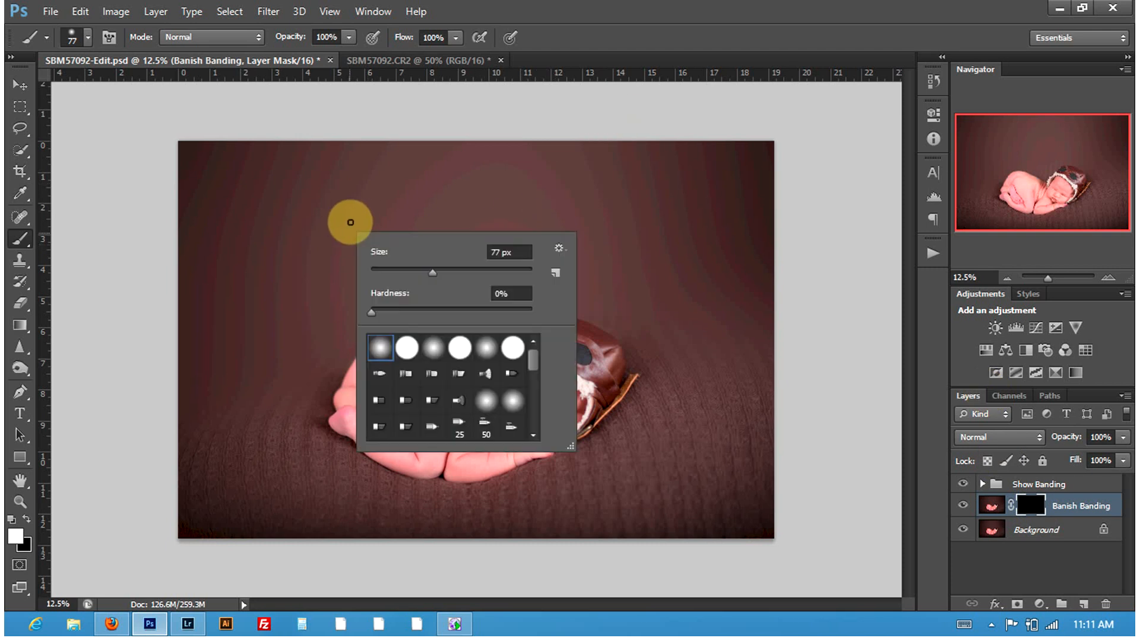
{"action": "left_click", "coordinate": [513, 270]}
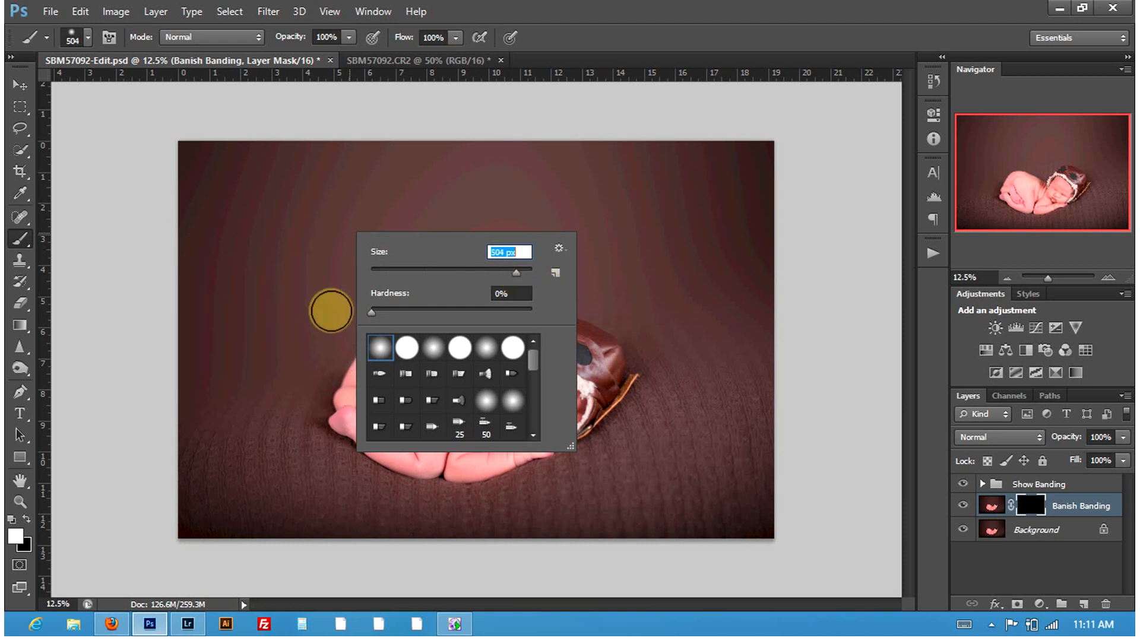
{"action": "left_click", "coordinate": [225, 399]}
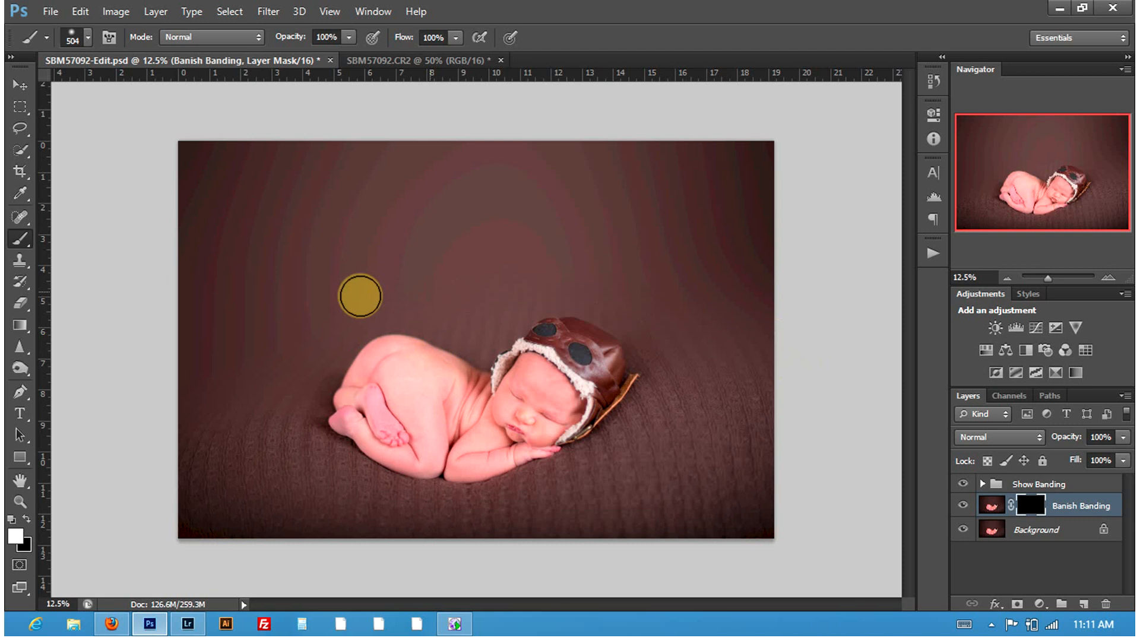
{"action": "mouse_move", "coordinate": [248, 339]}
{"action": "left_mouse_down"}
{"action": "mouse_move", "coordinate": [461, 270]}
{"action": "mouse_move", "coordinate": [789, 273]}
{"action": "left_mouse_up"}
Step: Enlarge the brush to 1824 px and paint white on the Banish Banding mask over the rest of the upper backdrop
{"action": "right_click", "coordinate": [459, 239]}
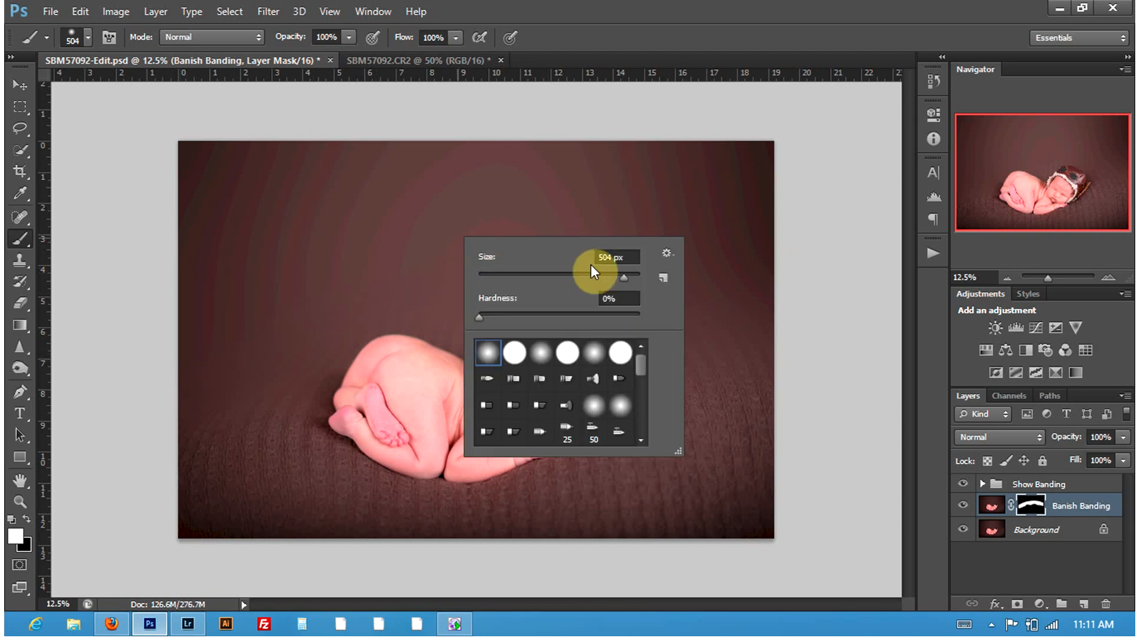
{"action": "left_click_drag", "start_coordinate": [627, 275], "coordinate": [633, 276]}
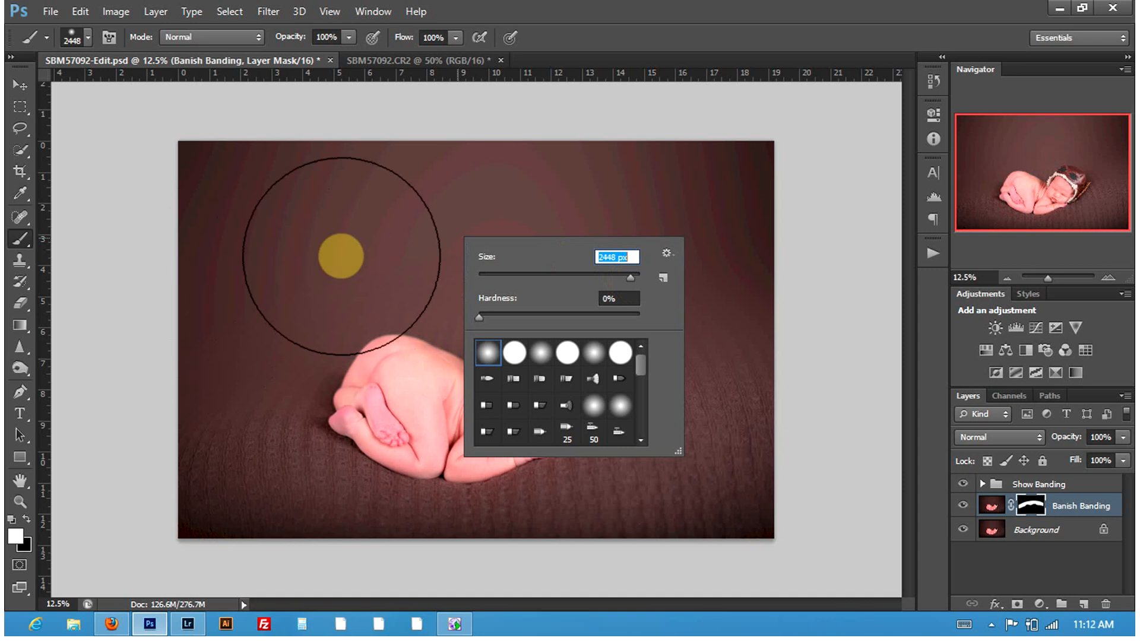
{"action": "right_click", "coordinate": [338, 258], "text": "alt"}
{"action": "left_click_drag", "start_coordinate": [331, 274], "coordinate": [261, 300]}
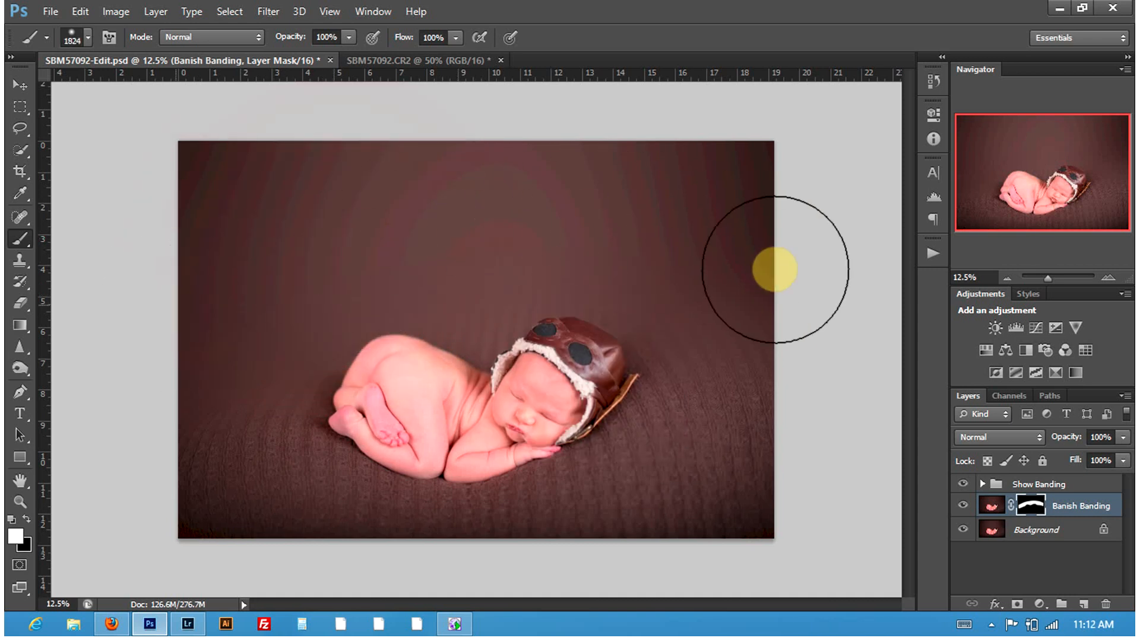
{"action": "mouse_move", "coordinate": [762, 176]}
{"action": "left_mouse_down"}
{"action": "mouse_move", "coordinate": [614, 164]}
{"action": "mouse_move", "coordinate": [243, 170]}
{"action": "mouse_move", "coordinate": [199, 177]}
{"action": "mouse_move", "coordinate": [177, 232]}
{"action": "mouse_move", "coordinate": [211, 151]}
{"action": "mouse_move", "coordinate": [748, 180]}
{"action": "mouse_move", "coordinate": [782, 219]}
{"action": "mouse_move", "coordinate": [539, 154]}
{"action": "mouse_move", "coordinate": [227, 170]}
{"action": "mouse_move", "coordinate": [162, 256]}
{"action": "mouse_move", "coordinate": [194, 221]}
{"action": "mouse_move", "coordinate": [337, 287]}
{"action": "mouse_move", "coordinate": [335, 324]}
{"action": "mouse_move", "coordinate": [302, 304]}
{"action": "mouse_move", "coordinate": [285, 336]}
{"action": "left_mouse_up"}
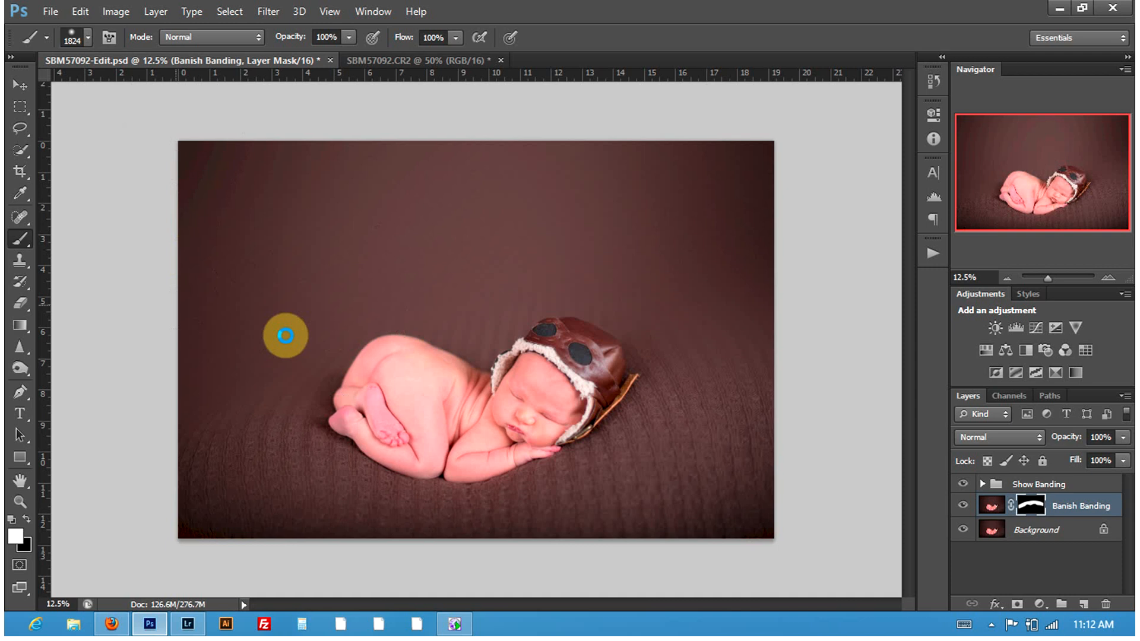
Step: Hide the Show Banding group and set the Banish Banding layer's opacity to 55%
{"action": "left_click", "coordinate": [973, 503]}
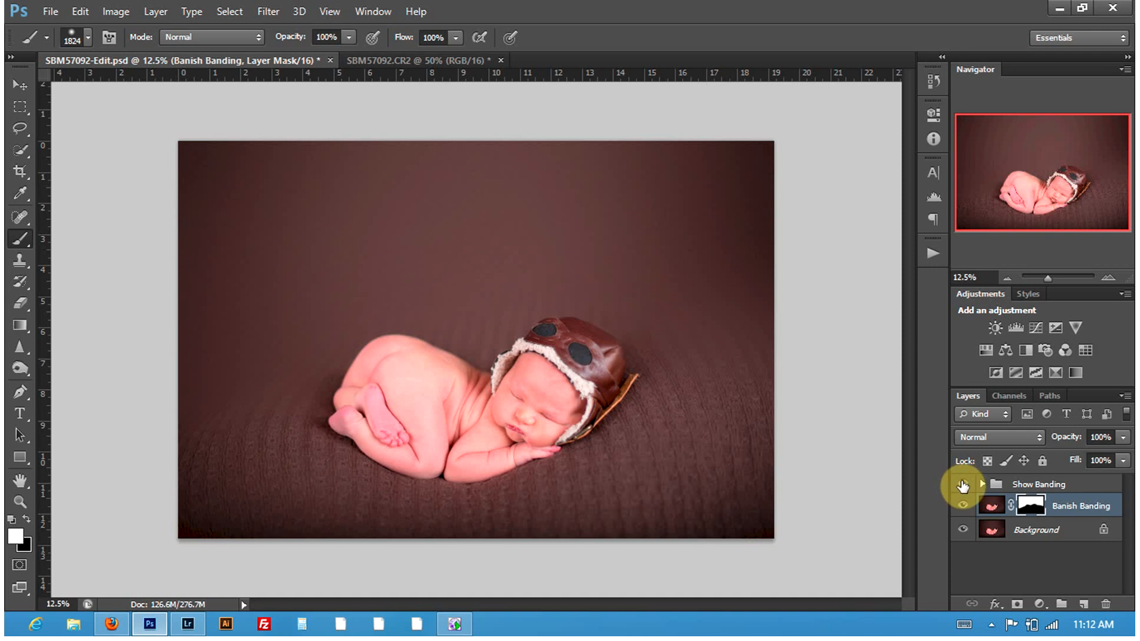
{"action": "left_click", "coordinate": [963, 484]}
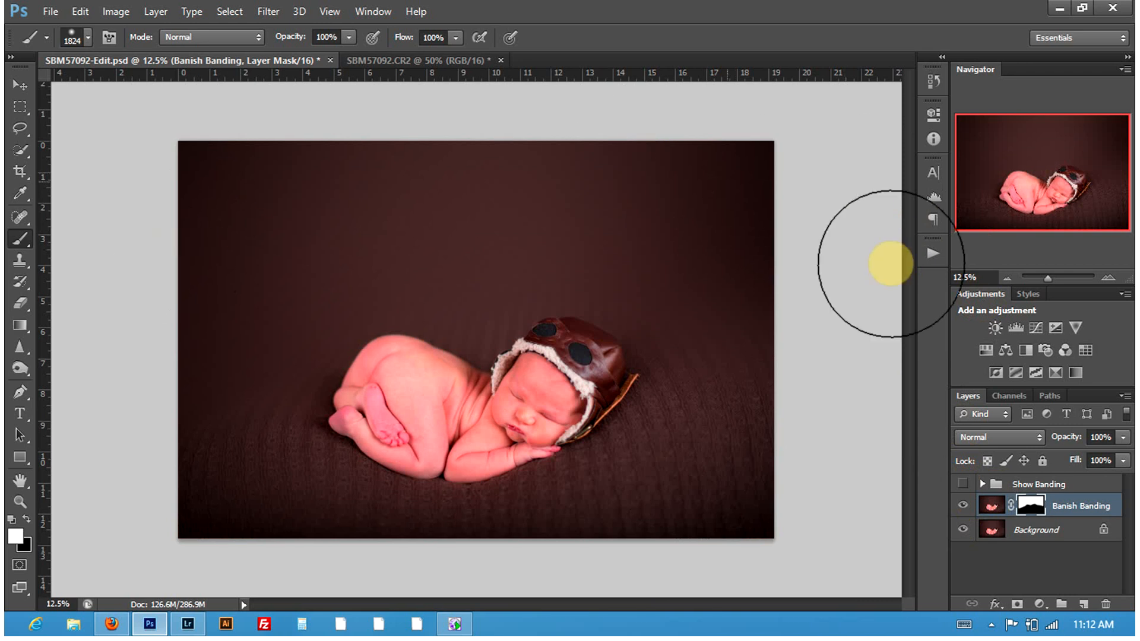
{"action": "left_click", "coordinate": [1084, 455]}
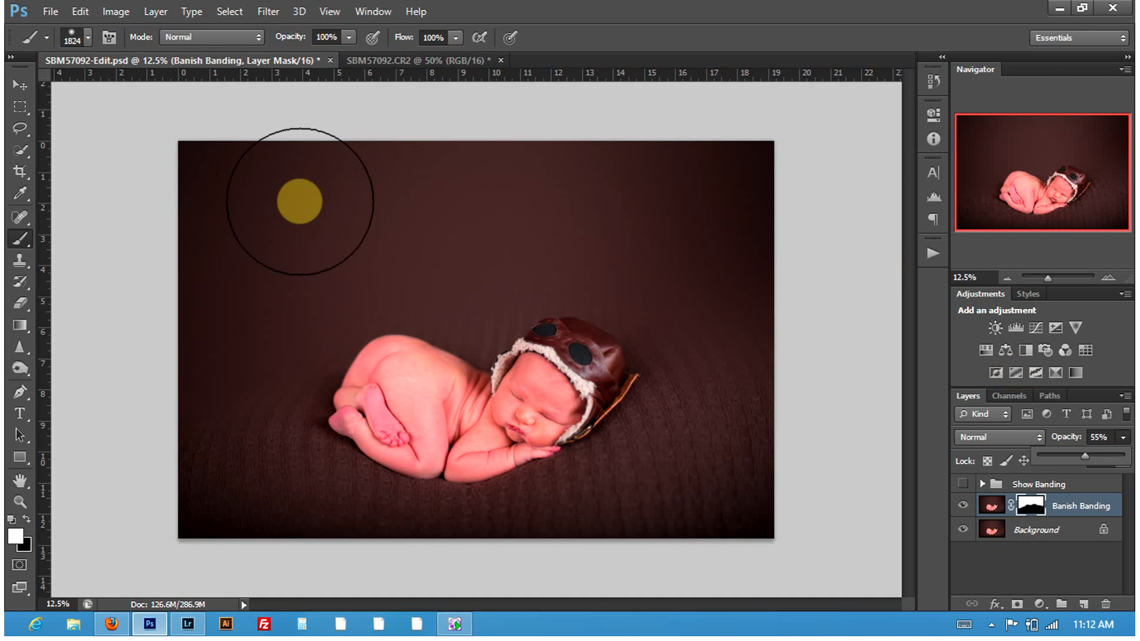
{"action": "left_click", "coordinate": [745, 232]}
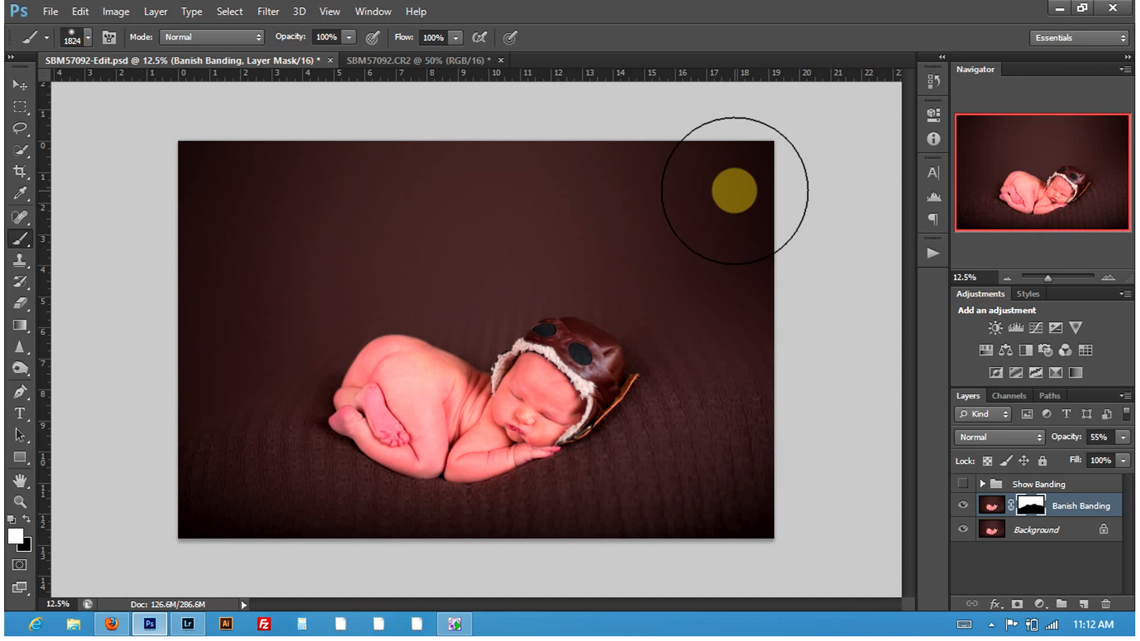
{"action": "key", "text": "F2"}
{"action": "key", "text": "Return"}
{"action": "key", "text": "Return"}
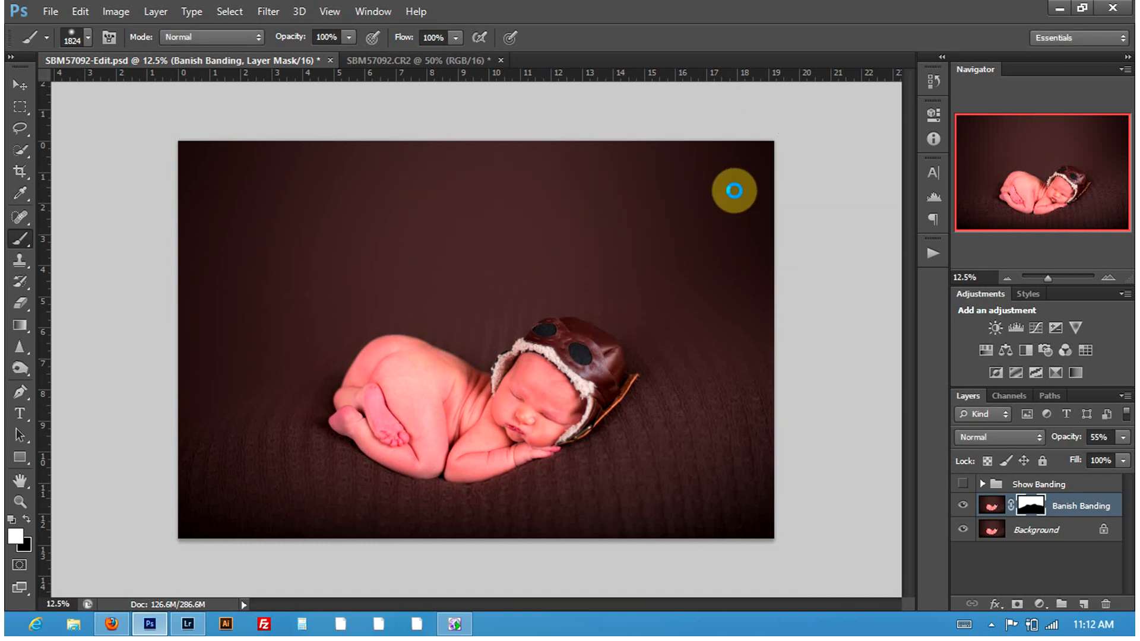